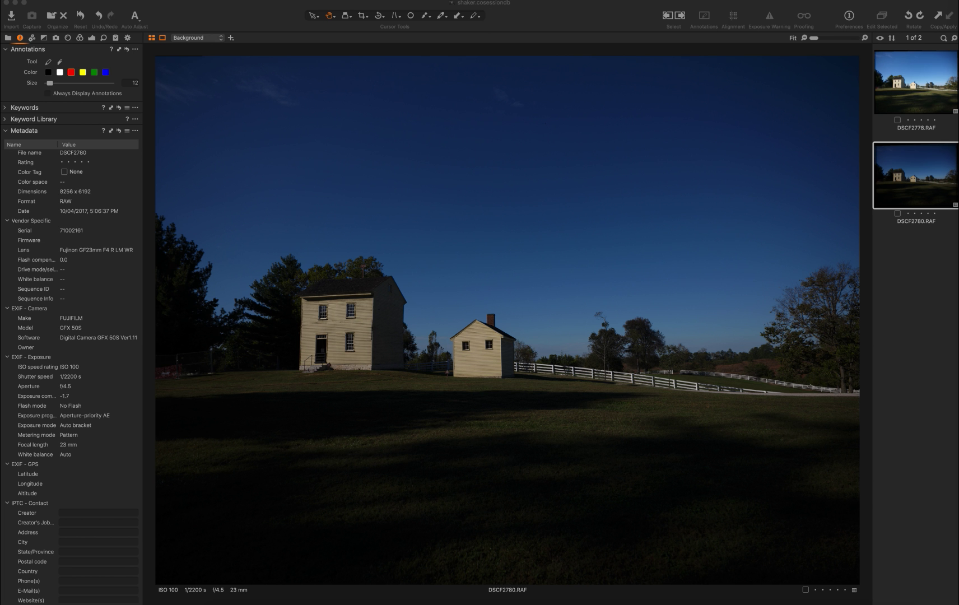
Flip between the bright DSCF2778 and dark DSCF2780 thumbnails, ending on DSCF2778.
left_click(927, 98)
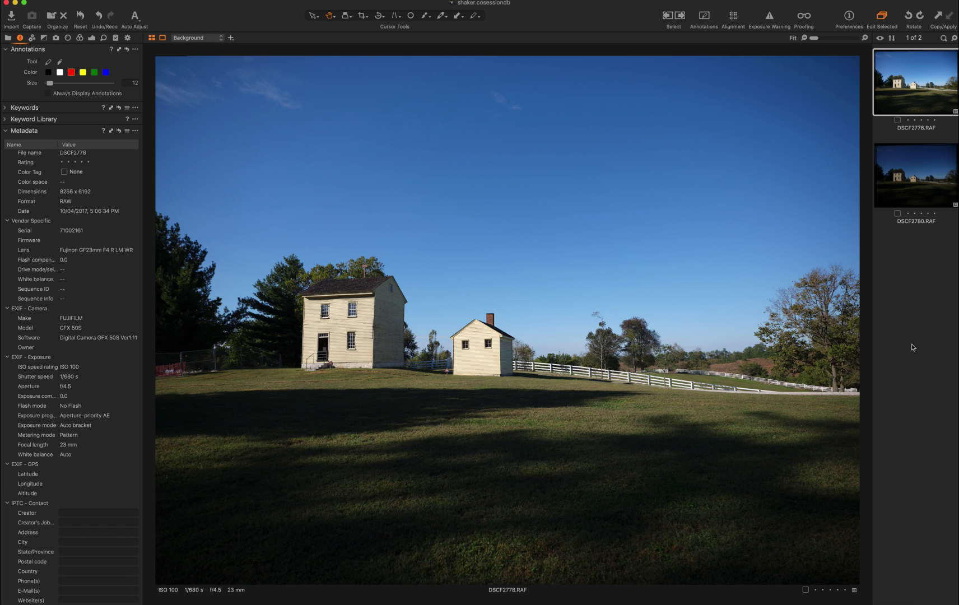
left_click(913, 187)
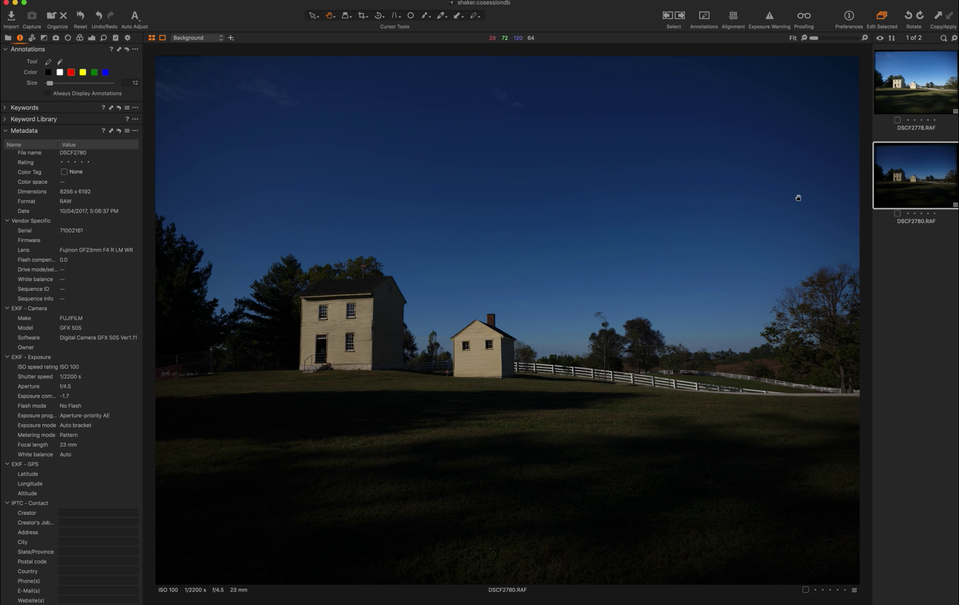
left_click(927, 72)
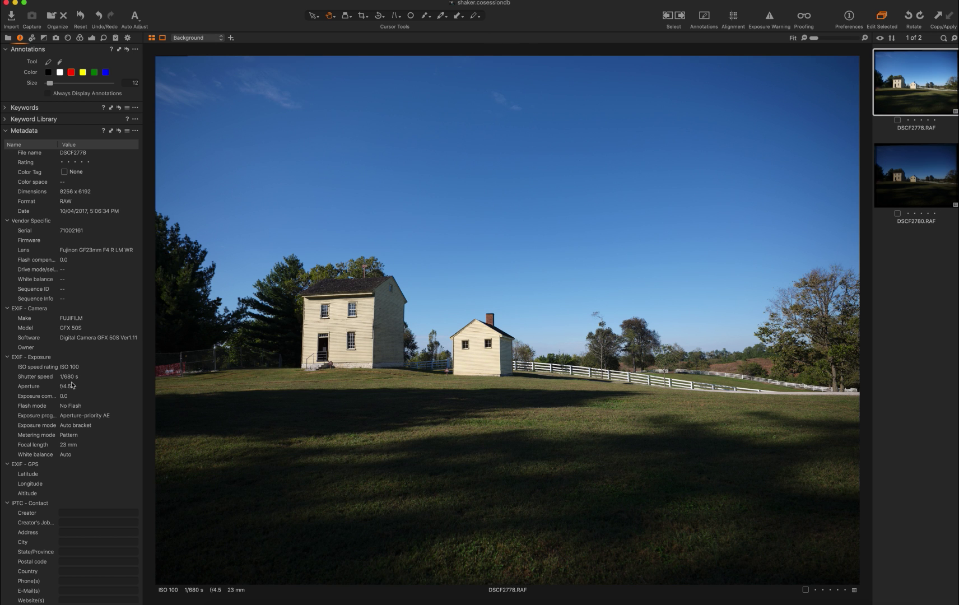
left_click(919, 187)
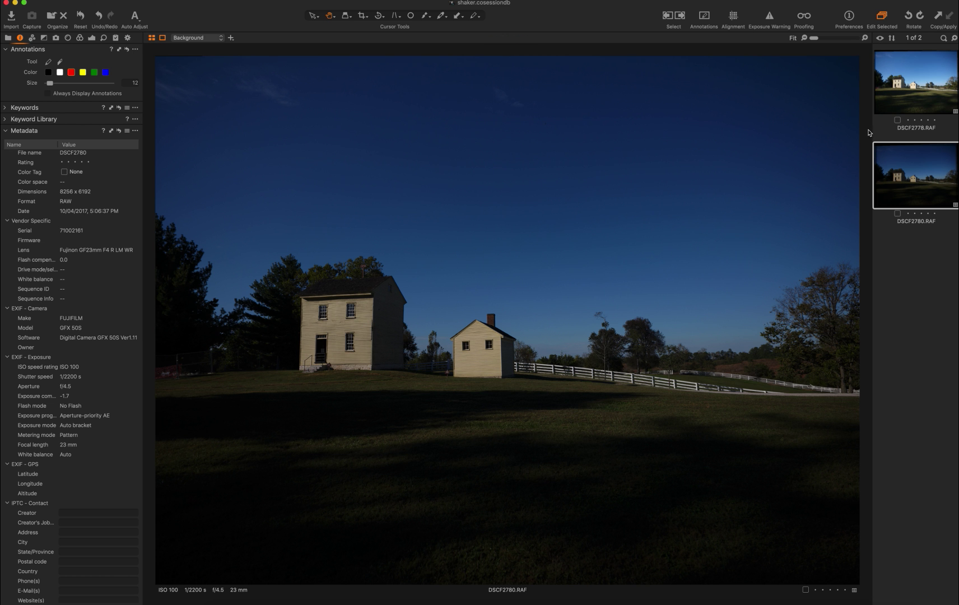
left_click(907, 105)
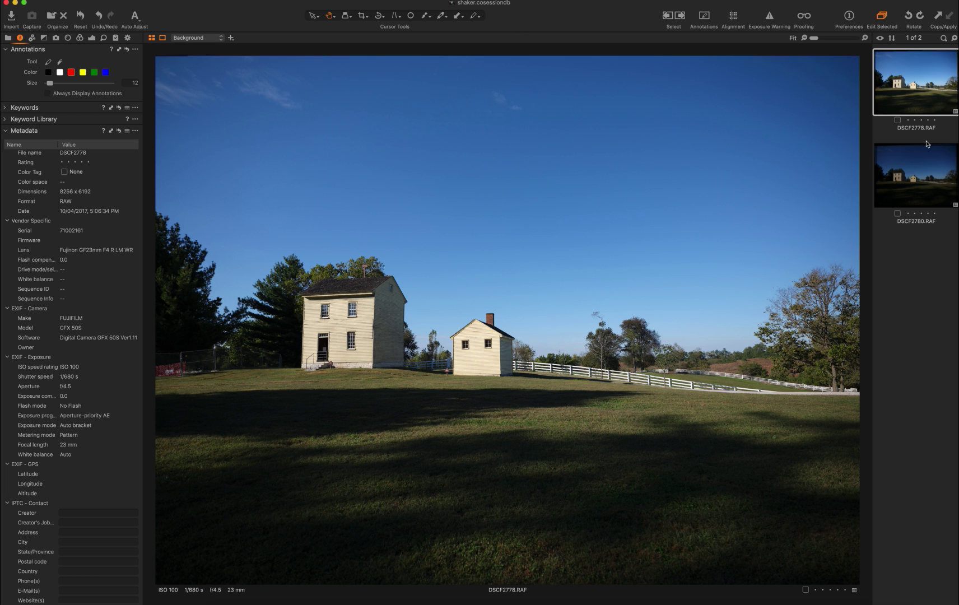
Compare DSCF2780 against DSCF2778 several times, settling on the darker DSCF2780 for editing.
left_click(917, 167)
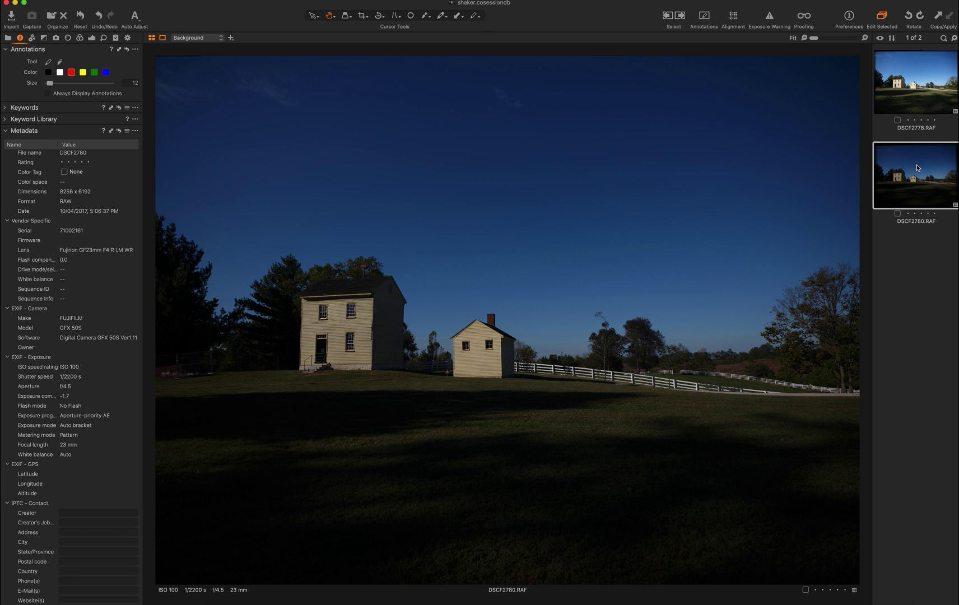
left_click(912, 84)
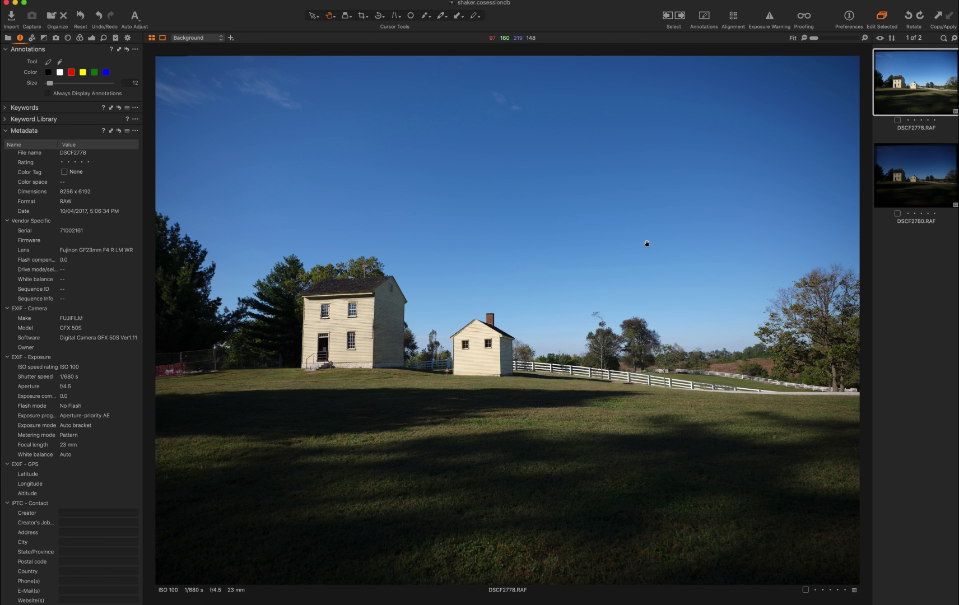
left_click(922, 182)
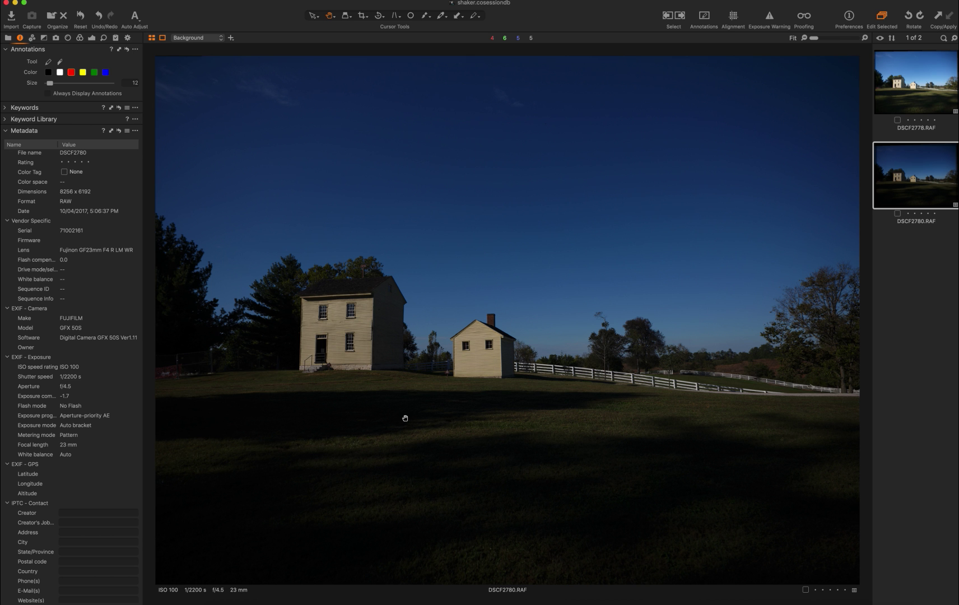
left_click(925, 88)
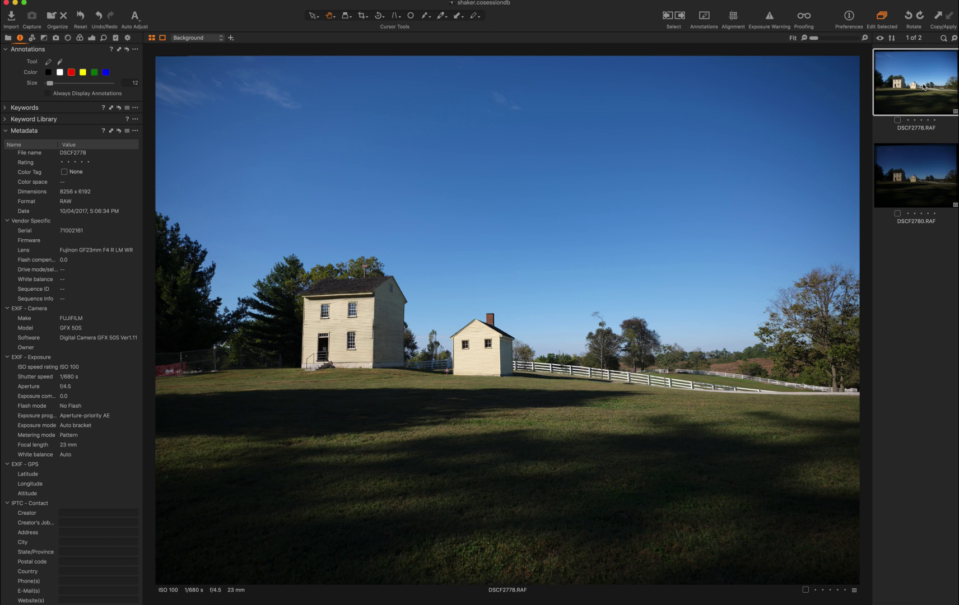
left_click(917, 192)
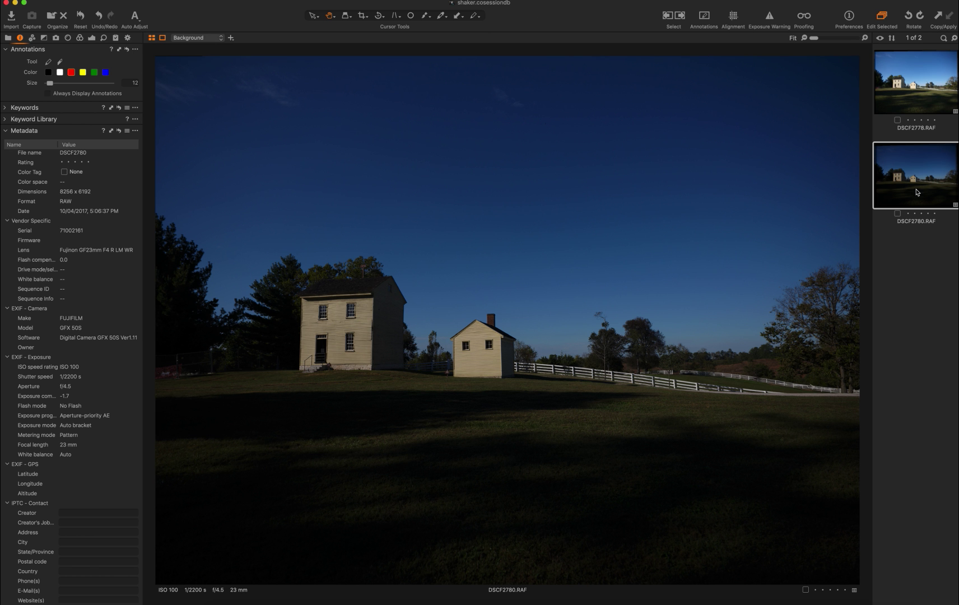
left_click(919, 100)
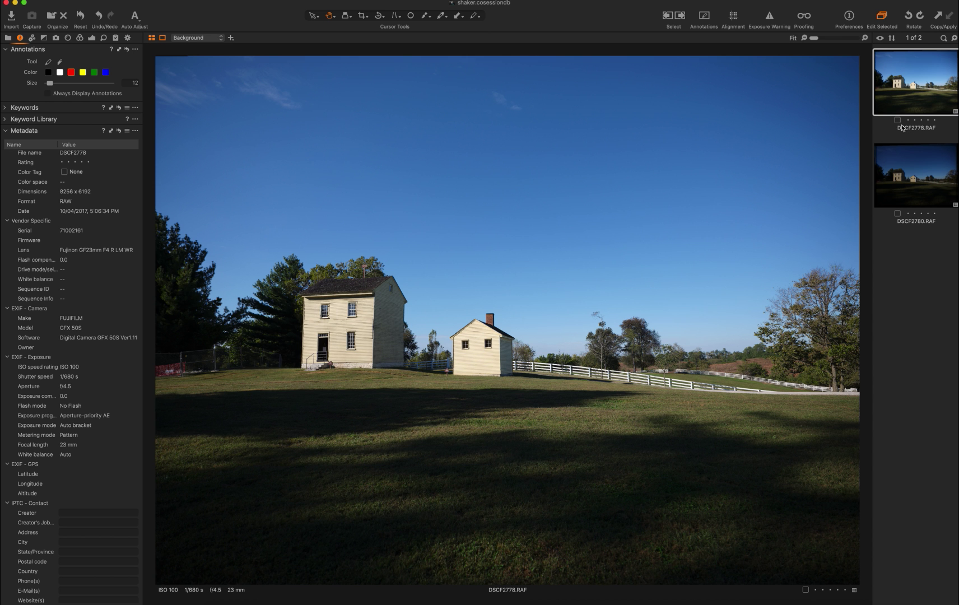
left_click(915, 176)
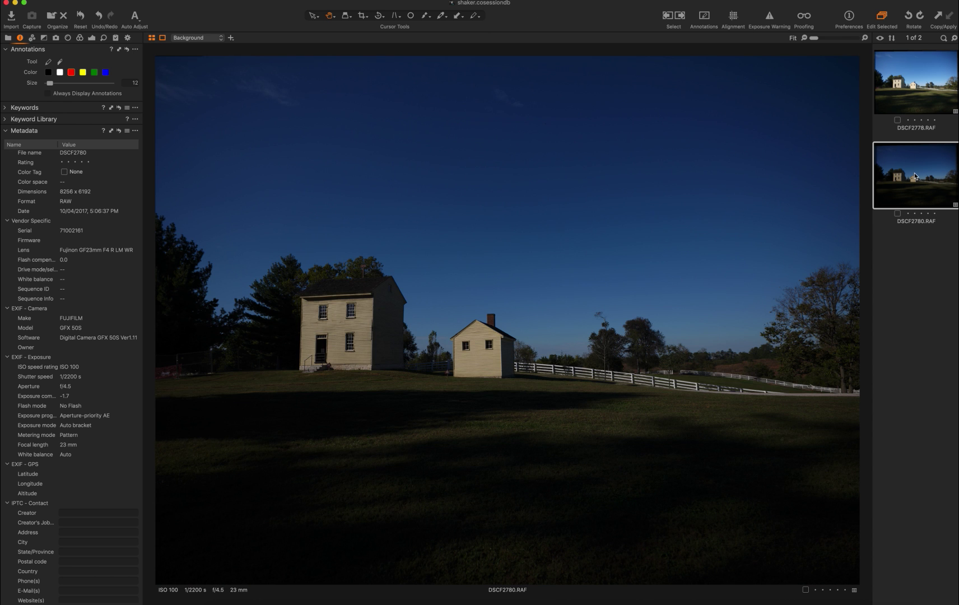
left_click(918, 86)
left_click(917, 181)
Raise DSCF2780's HDR Shadow to 100 and inspect the trees and house corner at 400%.
left_click(92, 40)
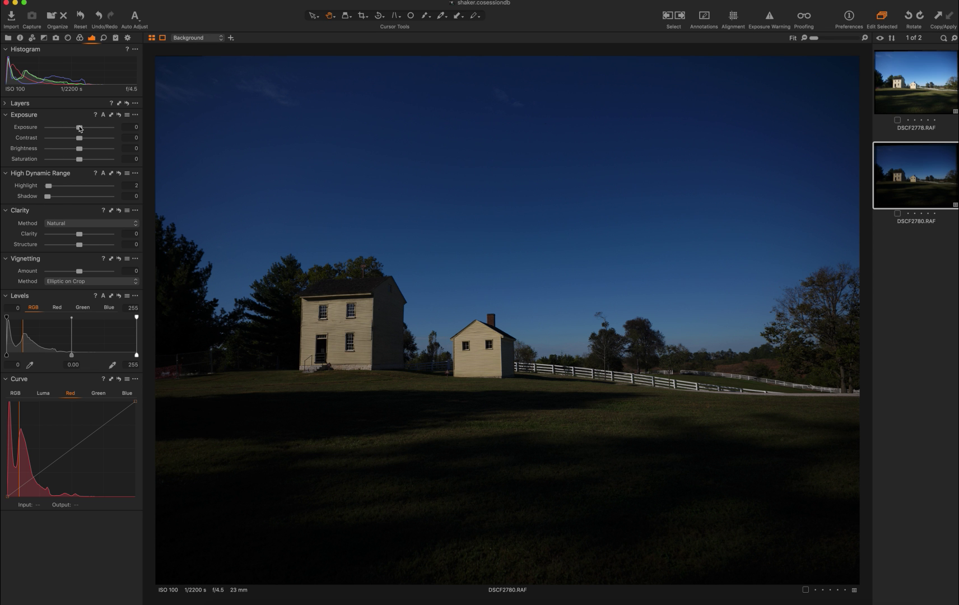
left_click_drag(47, 199, 111, 196)
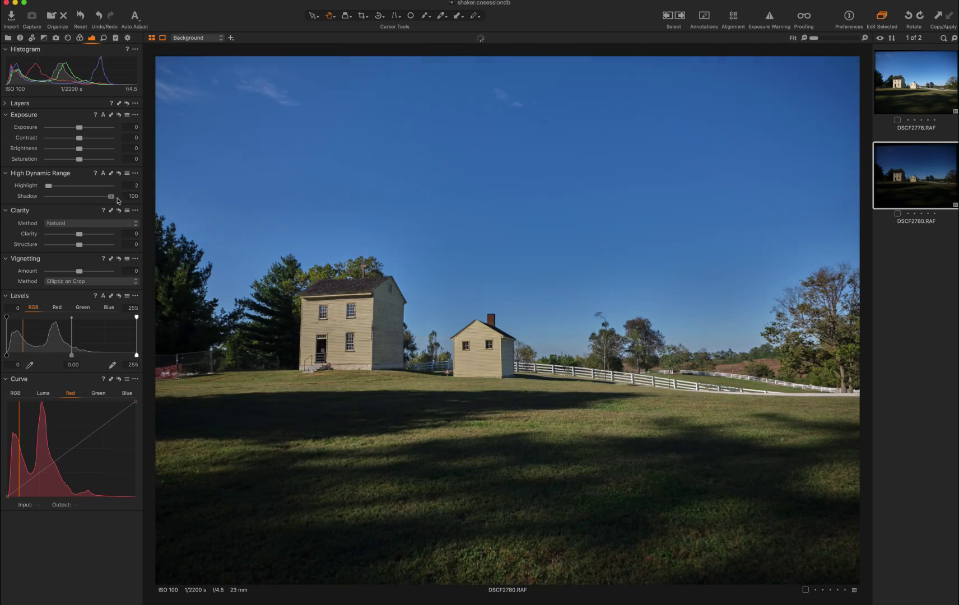
left_click(363, 354)
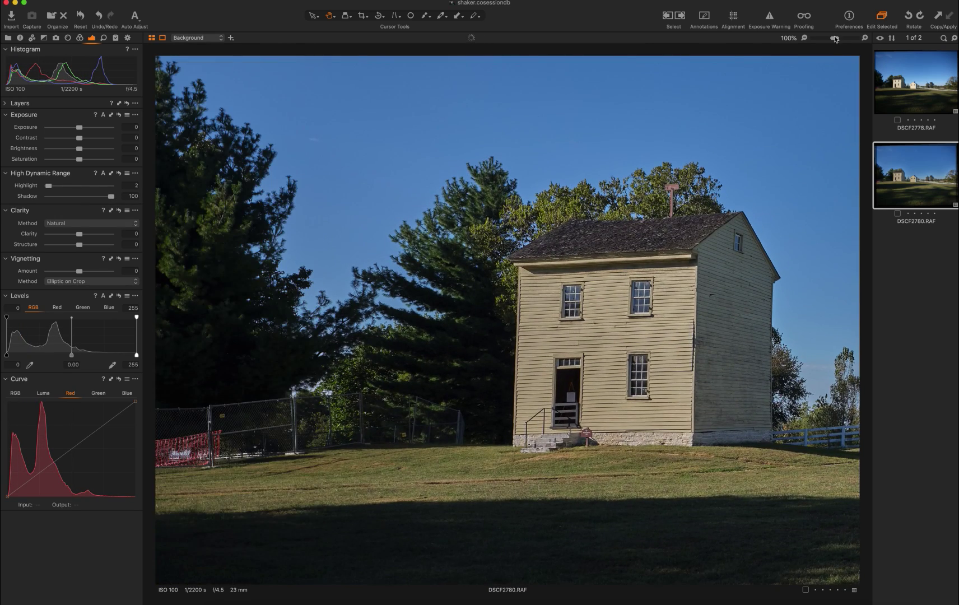
left_click_drag(836, 38, 857, 38)
left_click_drag(465, 407, 728, 181)
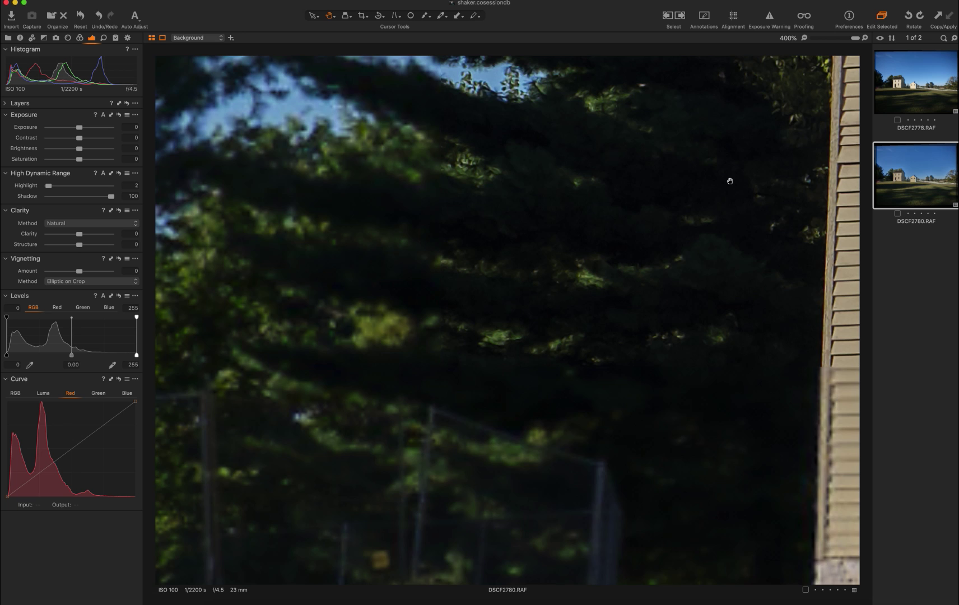
left_click_drag(328, 414, 327, 247)
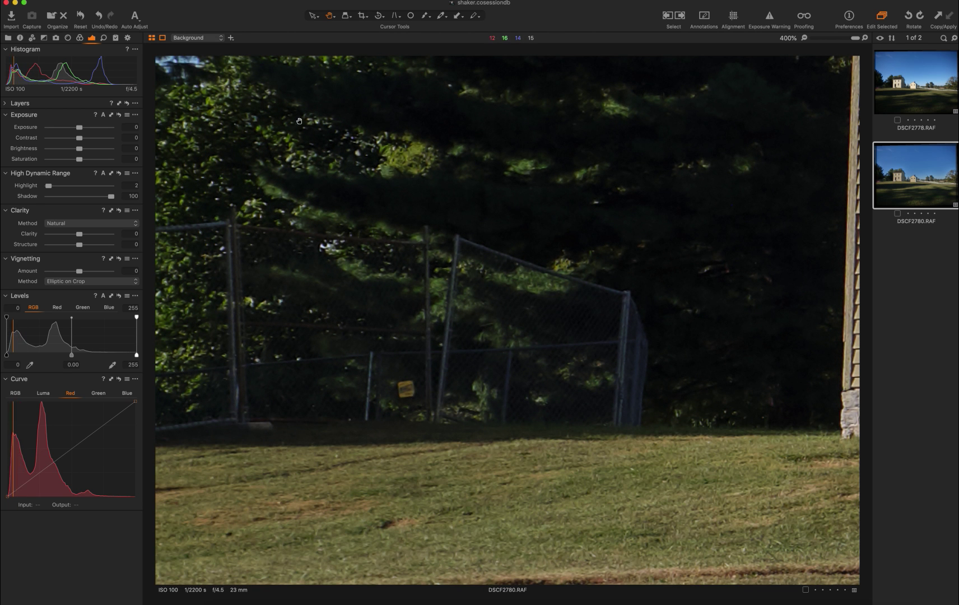
Lift DSCF2778's HDR Shadow to 78 and compare its shadow detail with DSCF2780.
left_click(919, 78)
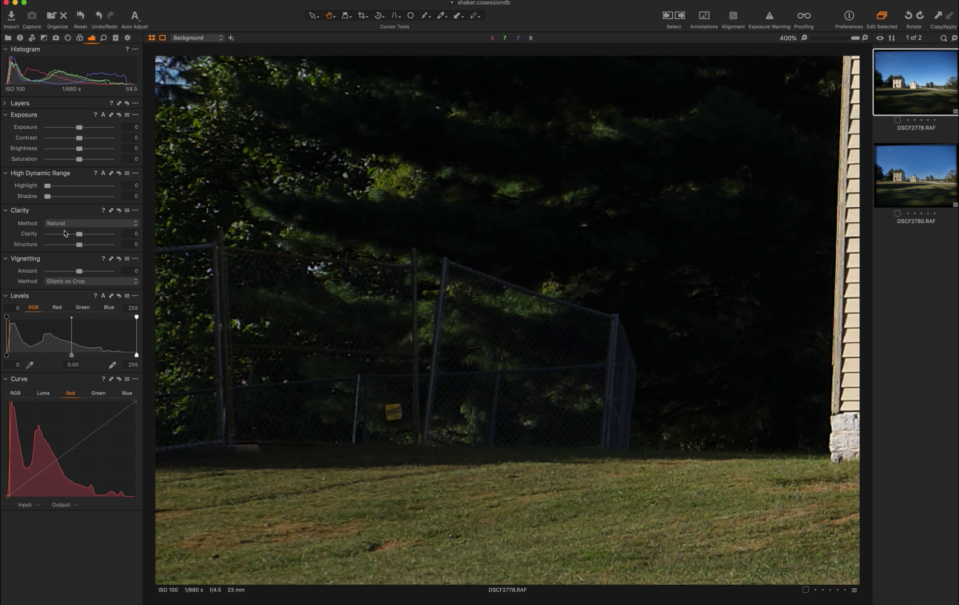
left_click_drag(48, 197, 97, 201)
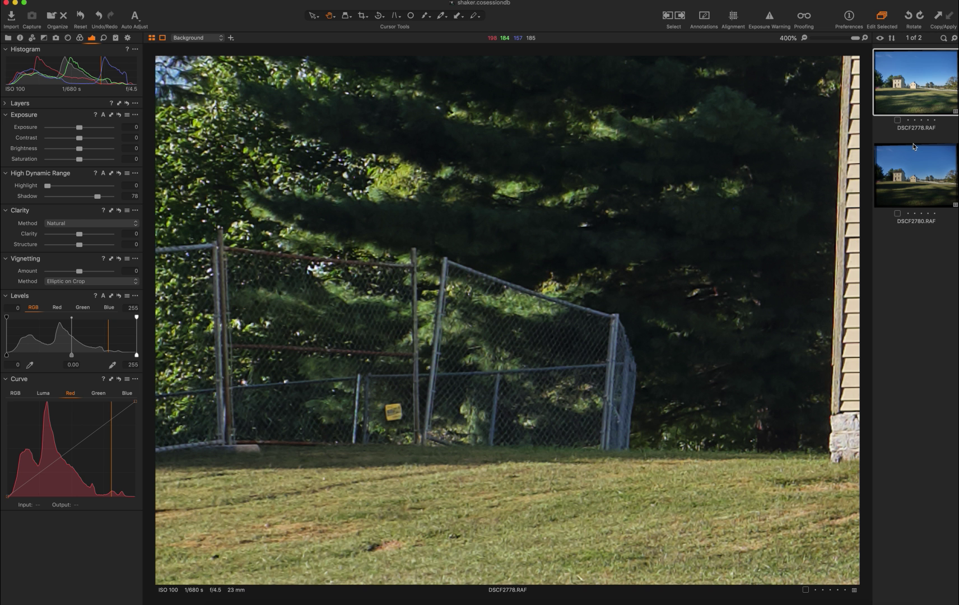
left_click(917, 182)
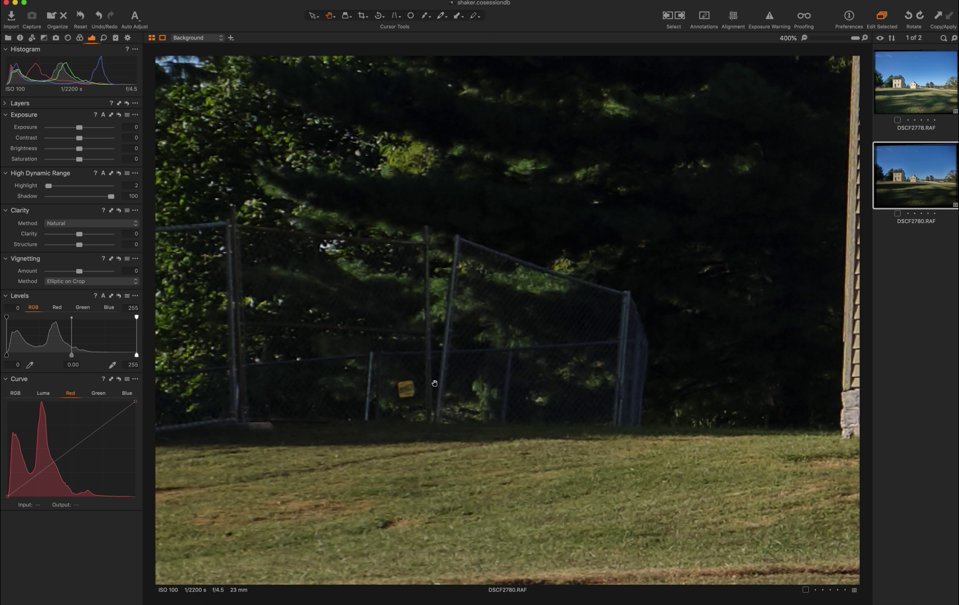
scroll(644, 403, "down", 10)
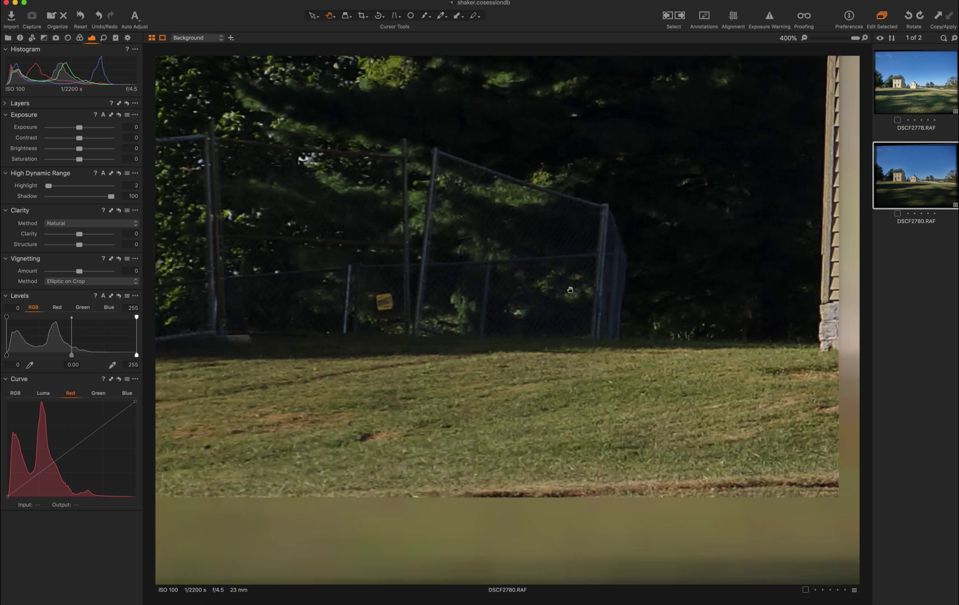
scroll(668, 378, "down", 5)
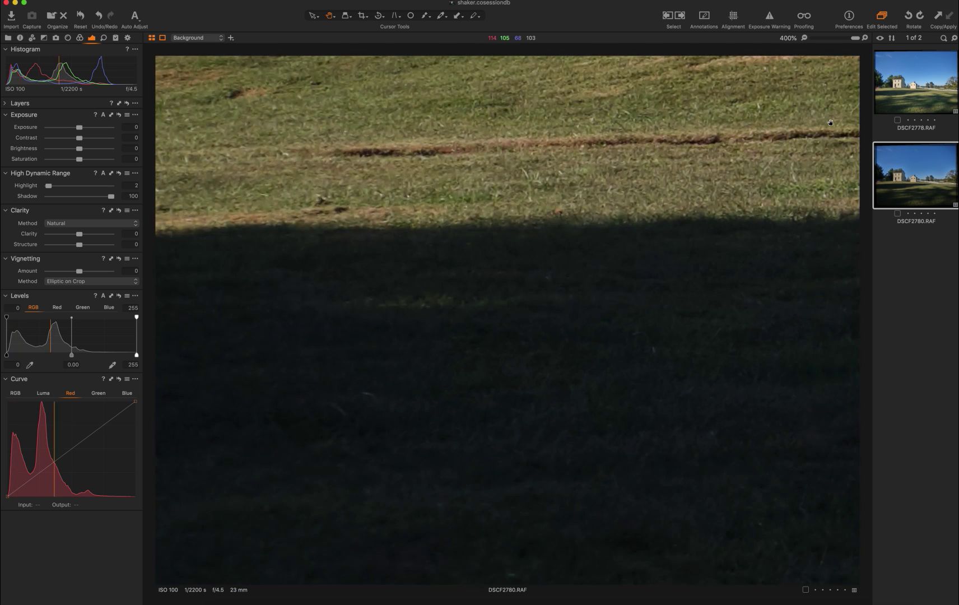
scroll(653, 317, "down", 5)
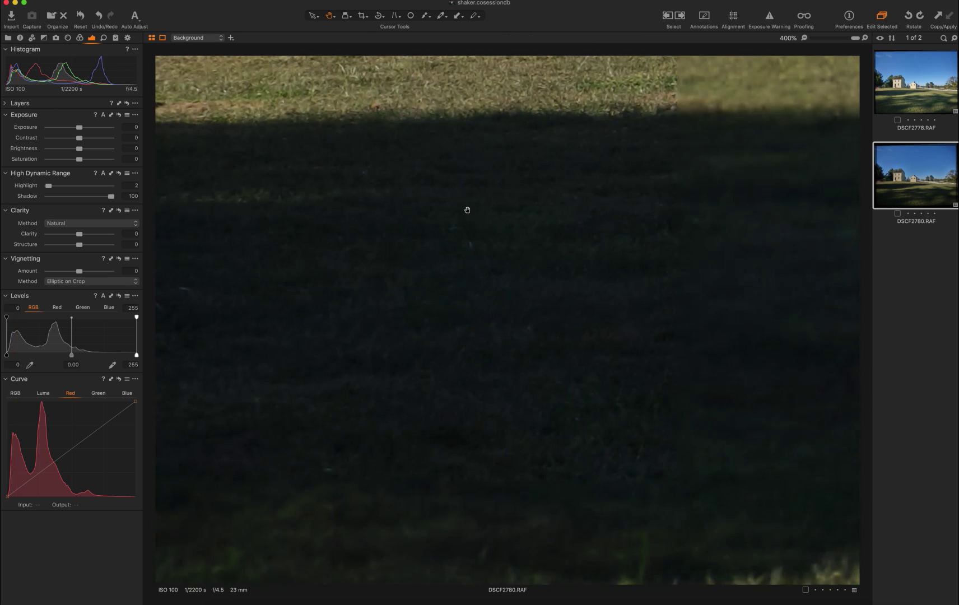
scroll(562, 227, "down", 10)
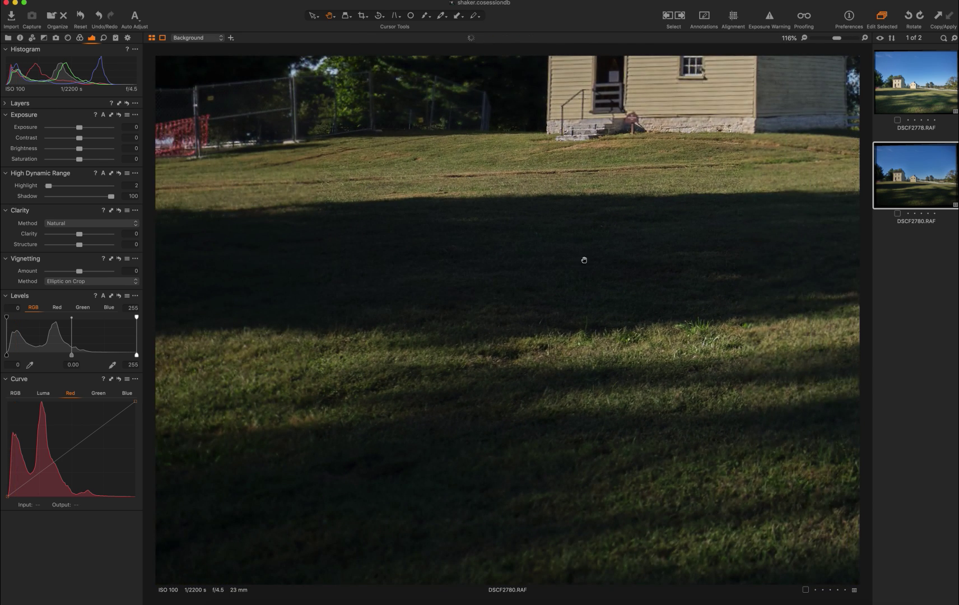
left_click_drag(681, 229, 565, 351)
scroll(565, 350, "up", 8)
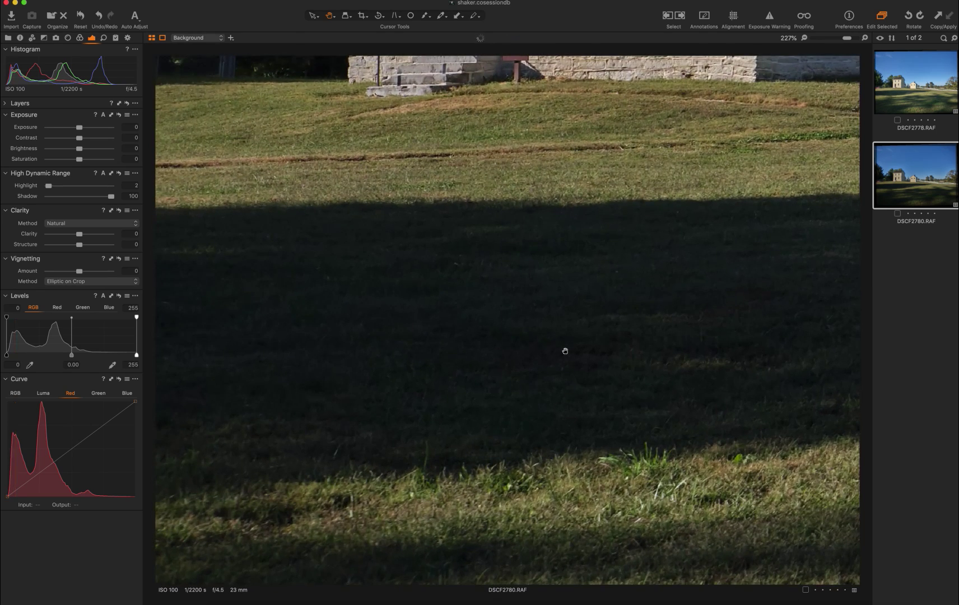
scroll(478, 309, "up", 5)
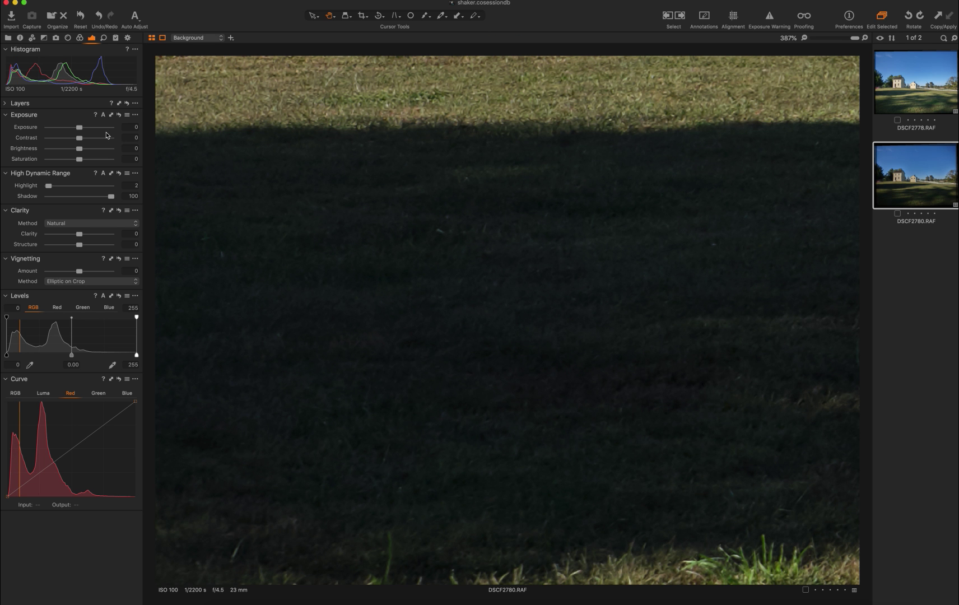
Raise DSCF2780's Exposure to 1.67, compare it with DSCF2778, then drop its Shadow to 0.
left_click_drag(79, 128, 92, 129)
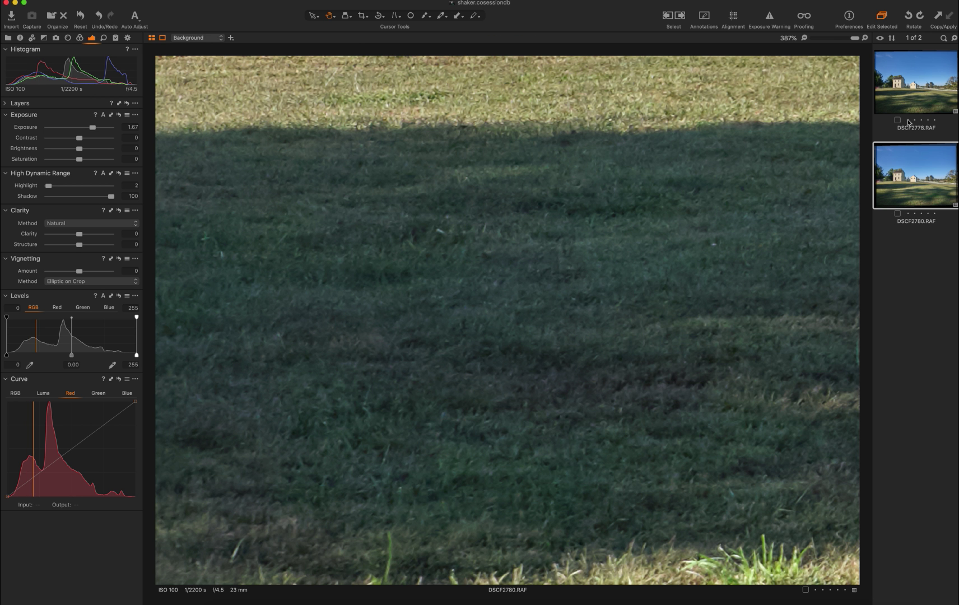
left_click(916, 102)
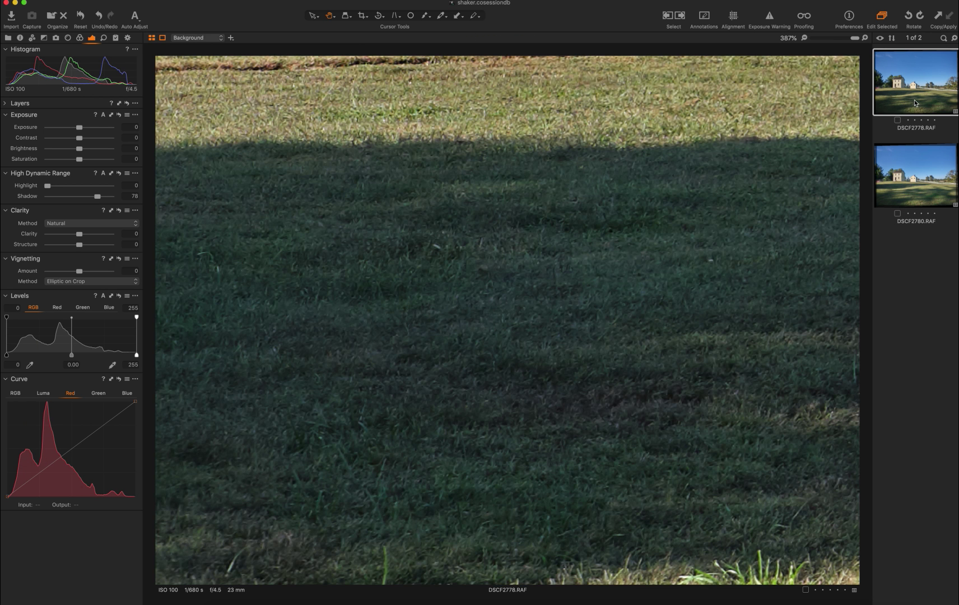
left_click(919, 188)
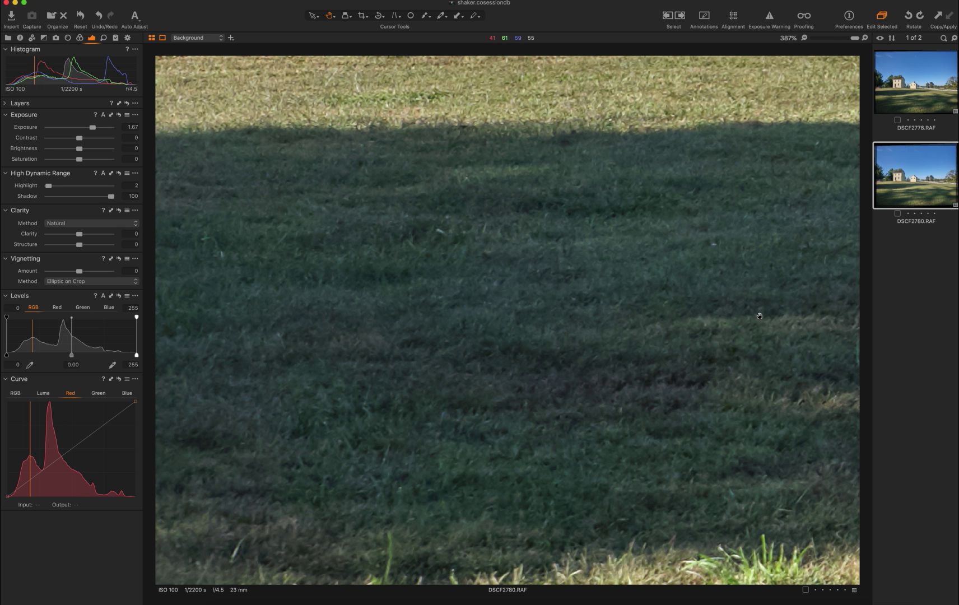
left_click(917, 99)
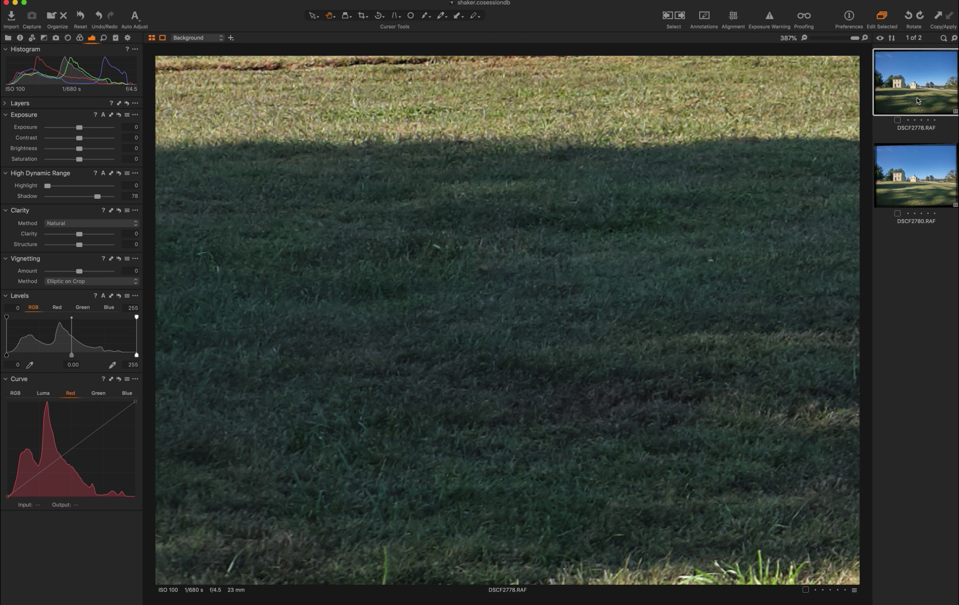
left_click(921, 187)
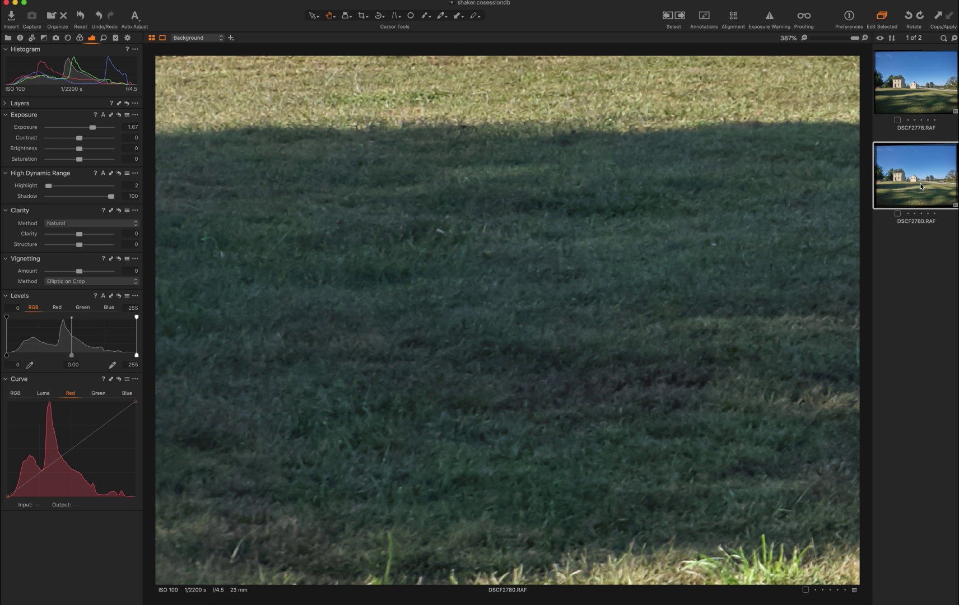
left_click(920, 83)
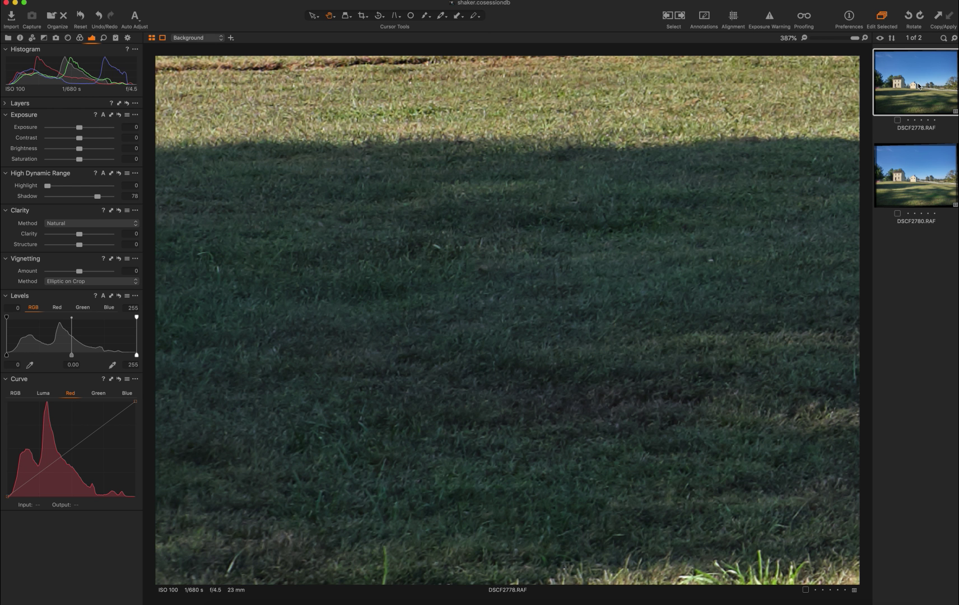
left_click(917, 185)
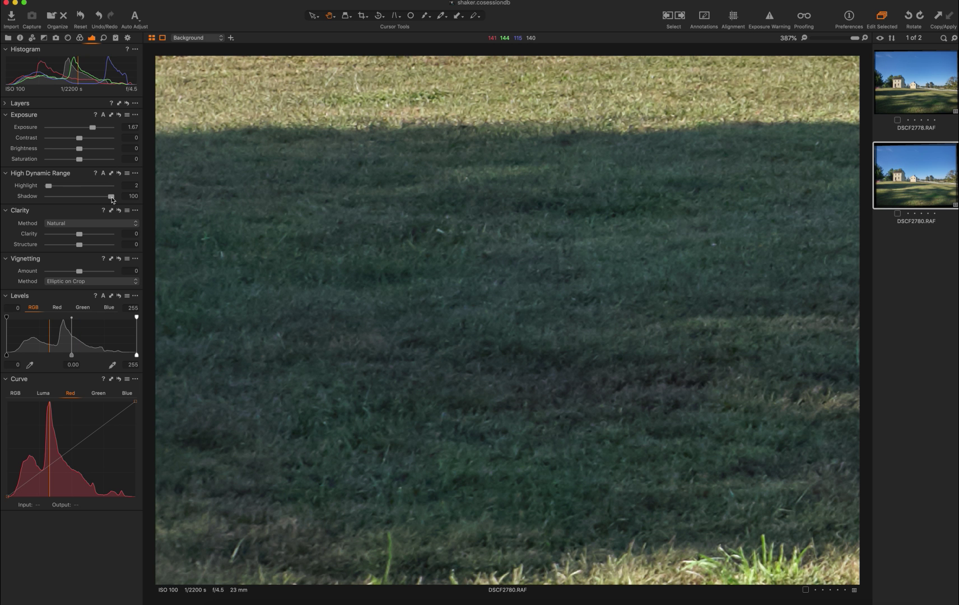
left_click_drag(111, 197, 47, 196)
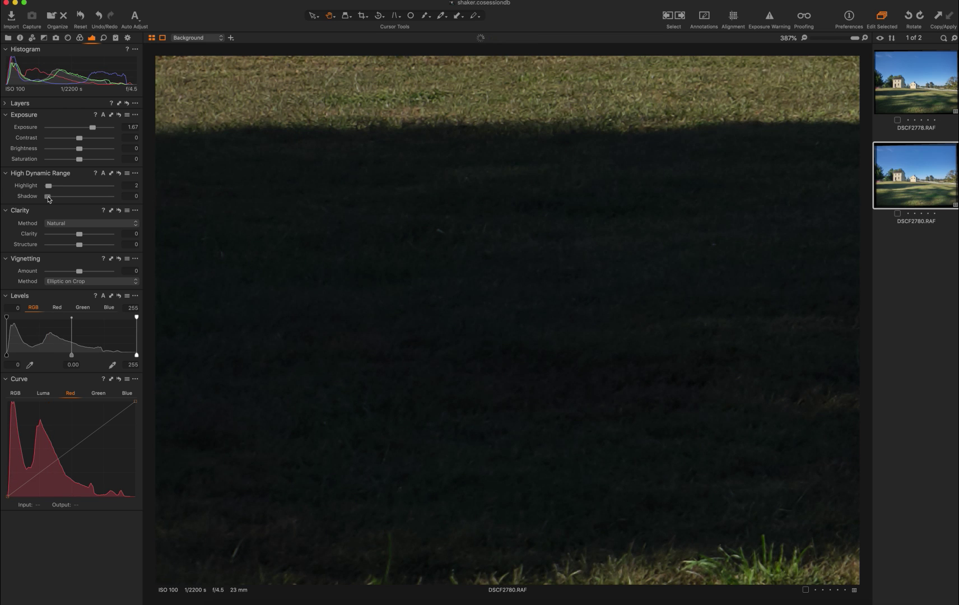
On DSCF2778, lower HDR Shadow to 1, trial Exposure 1.61 against DSCF2780, then return Exposure to 0.
left_click(923, 63)
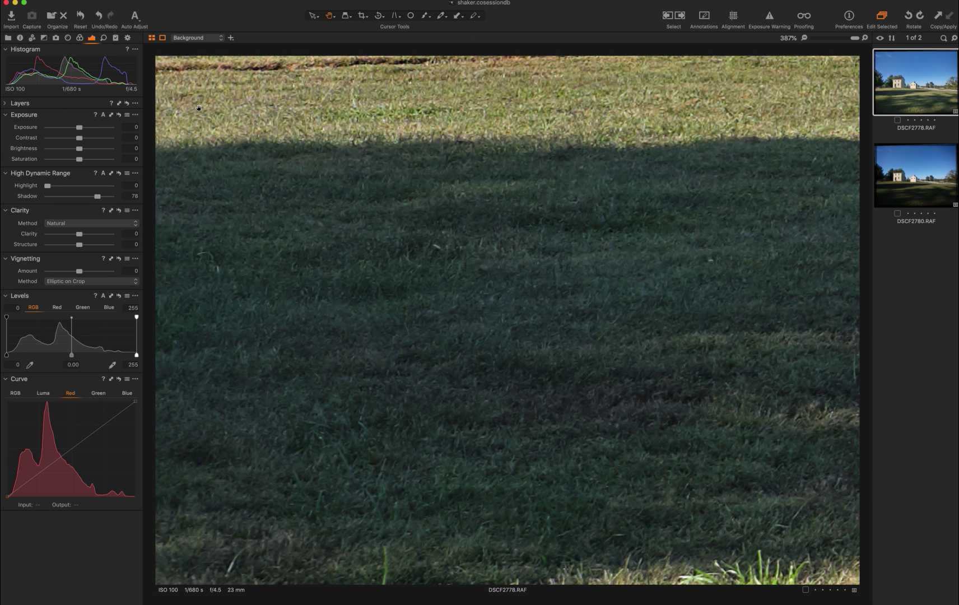
left_click_drag(100, 196, 48, 197)
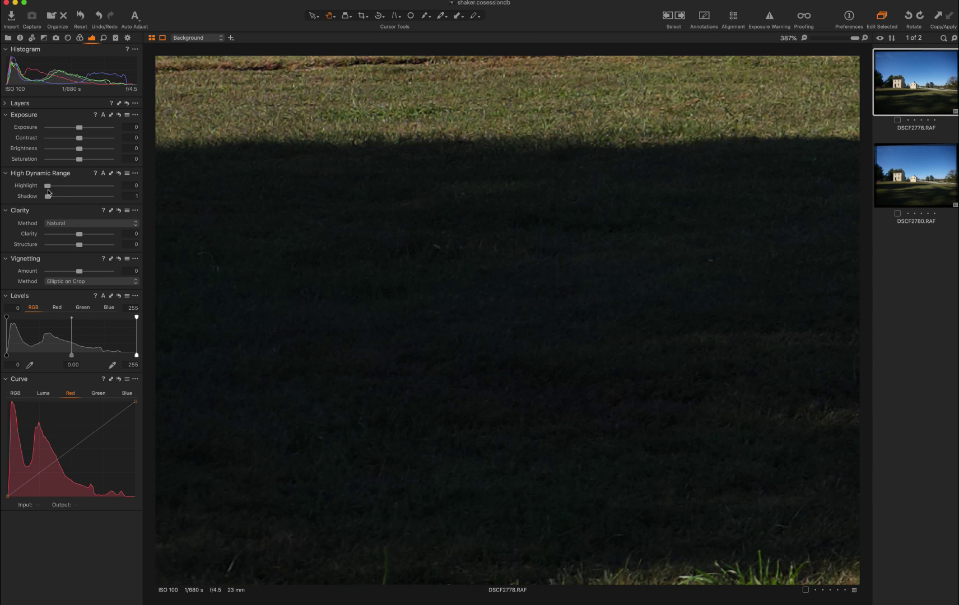
left_click_drag(79, 129, 92, 127)
left_click(913, 181)
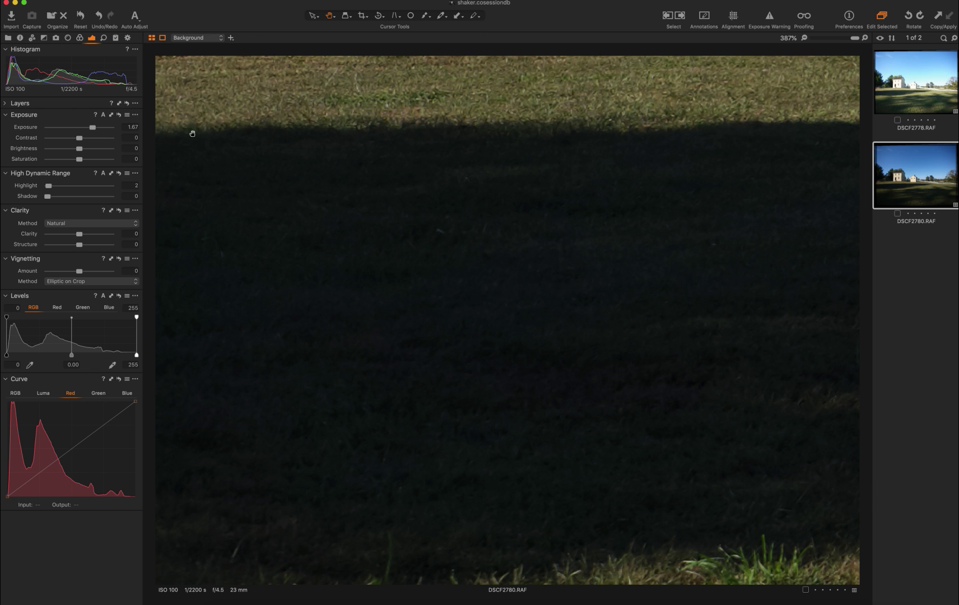
left_click(908, 96)
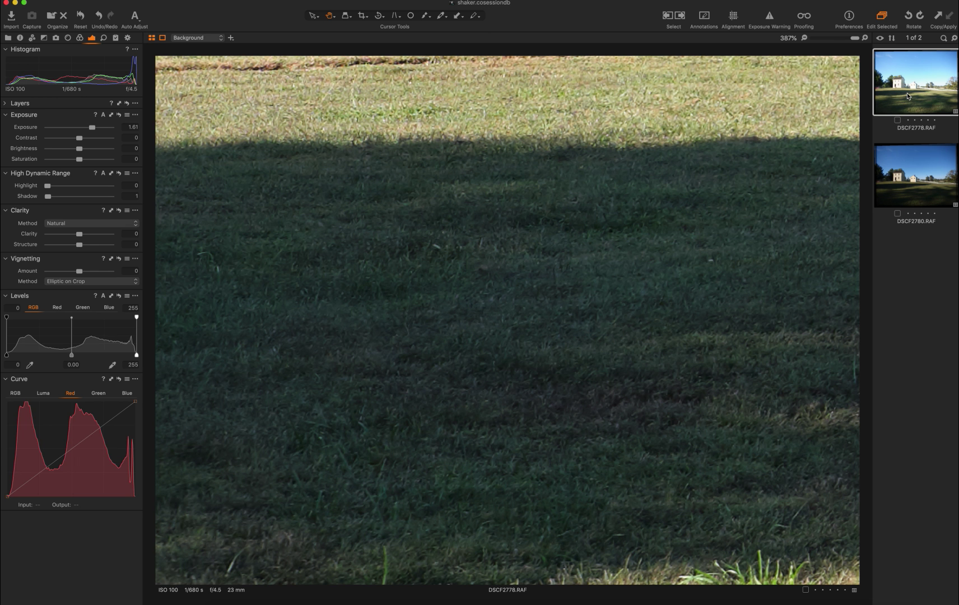
left_click(920, 197)
left_click(911, 94)
mouse_move(93, 128)
left_mouse_down()
mouse_move(48, 129)
mouse_move(90, 128)
left_mouse_up()
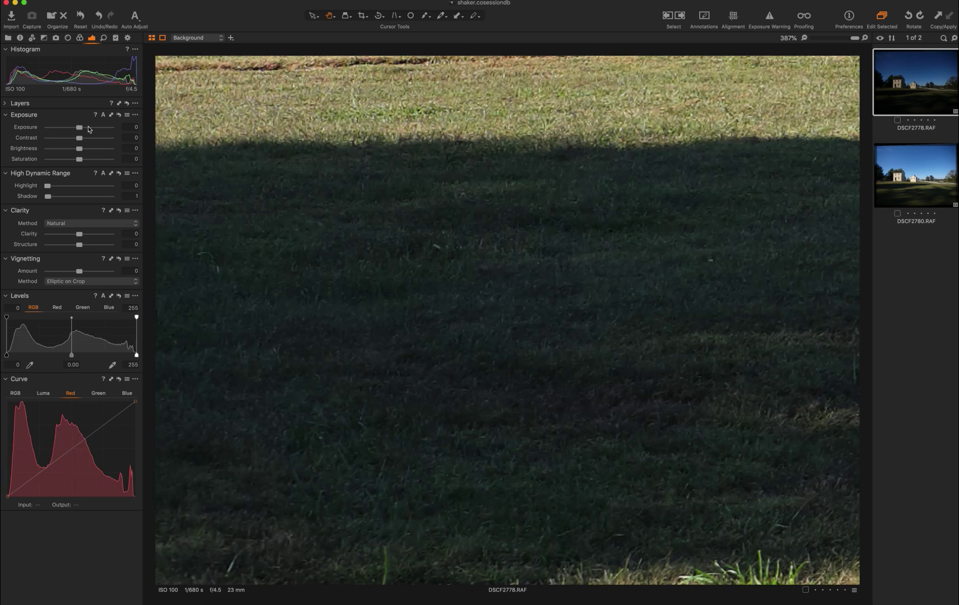
Reset Exposure to 0 on both frames and raise DSCF2780's HDR Shadow to 100.
double_click(90, 128)
left_click(908, 178)
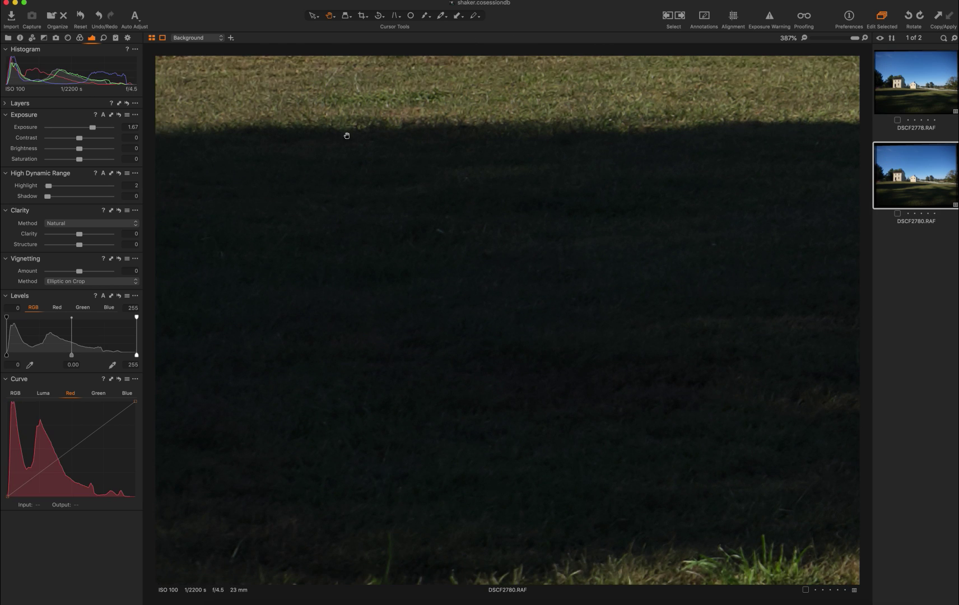
left_click(66, 132)
double_click(67, 131)
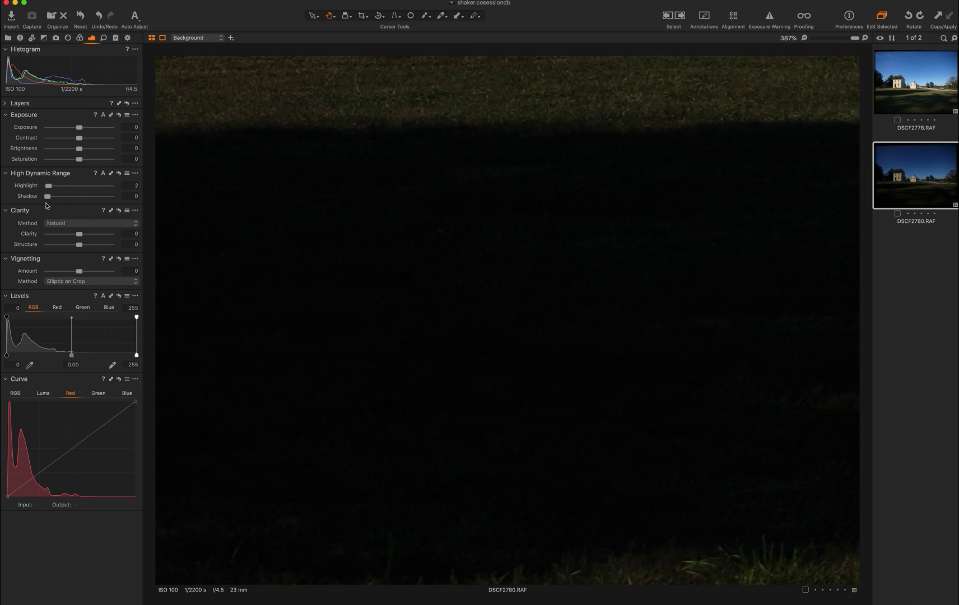
left_click(937, 75)
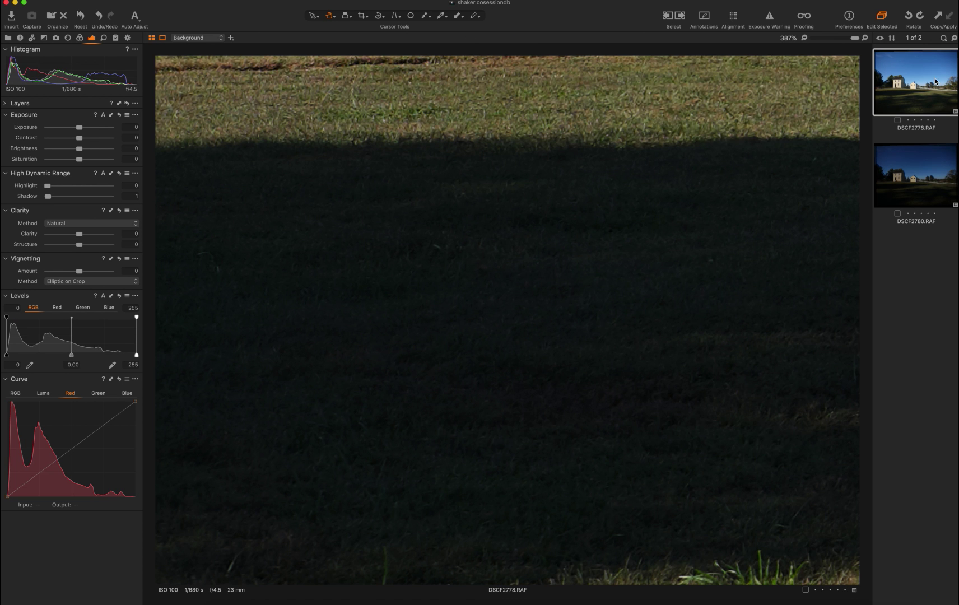
left_click(914, 183)
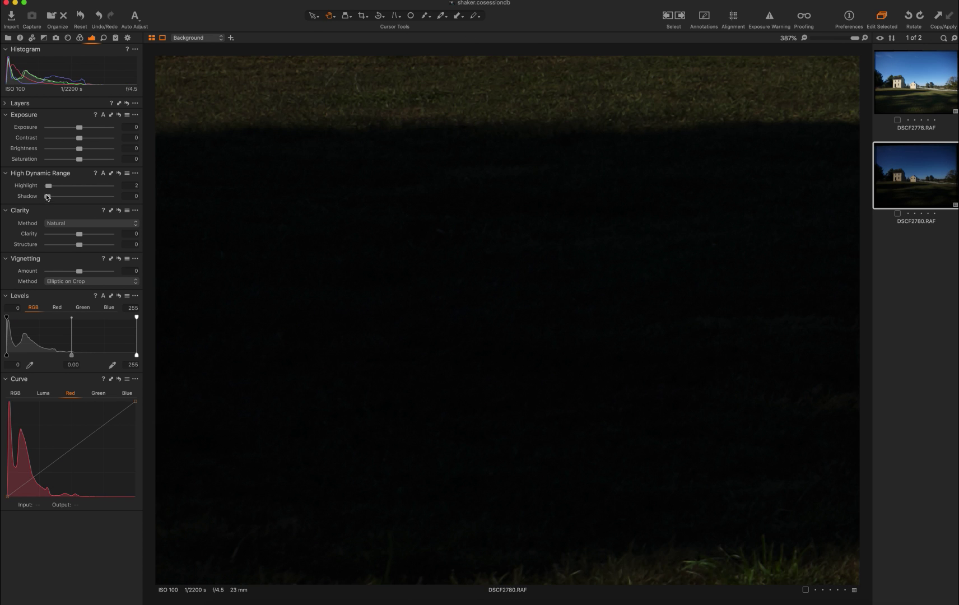
left_click_drag(48, 197, 111, 197)
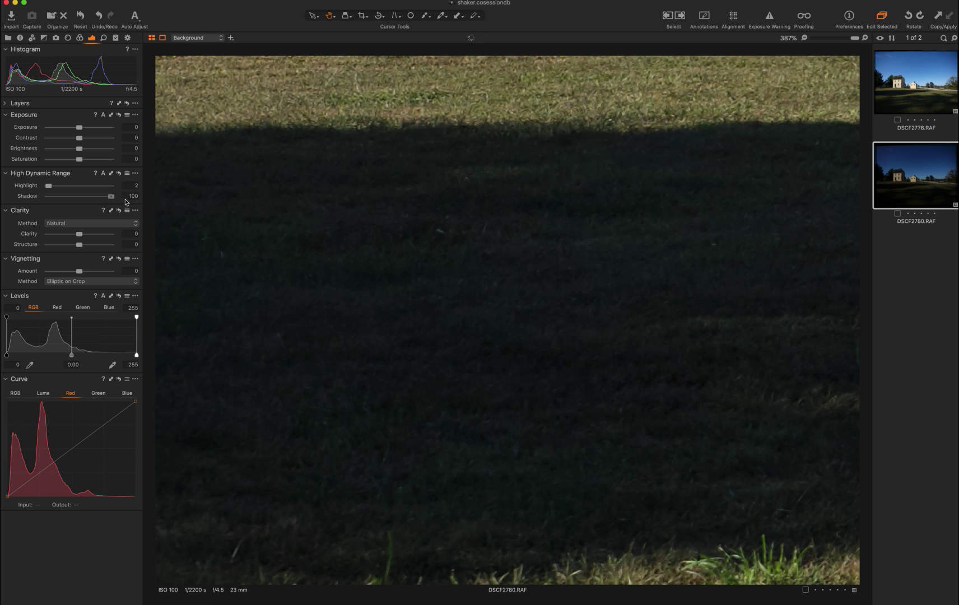
Compare the lawns, lower DSCF2780's shadow recovery, and raise DSCF2778's HDR Shadow to 100.
left_click(917, 100)
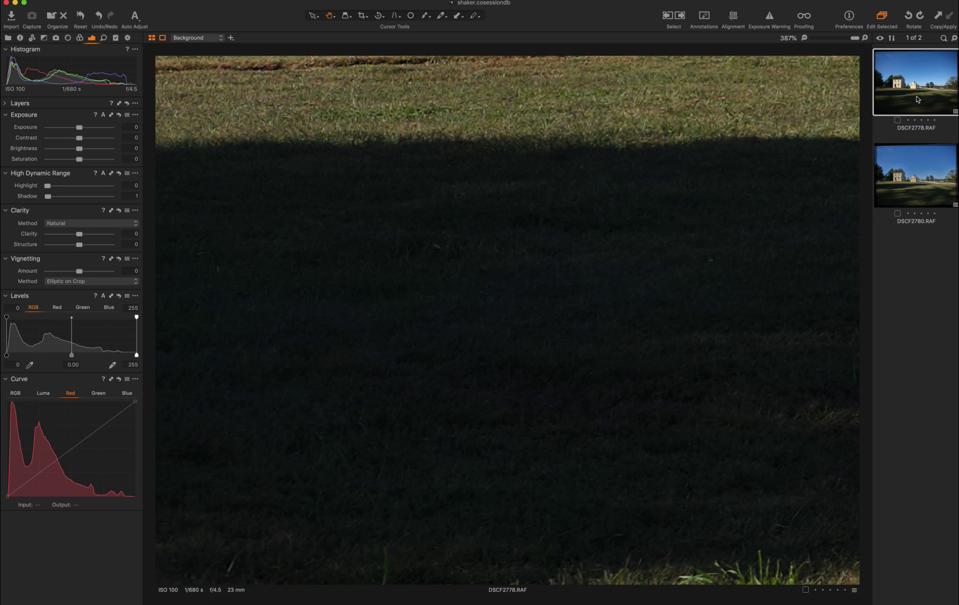
left_click_drag(49, 197, 81, 200)
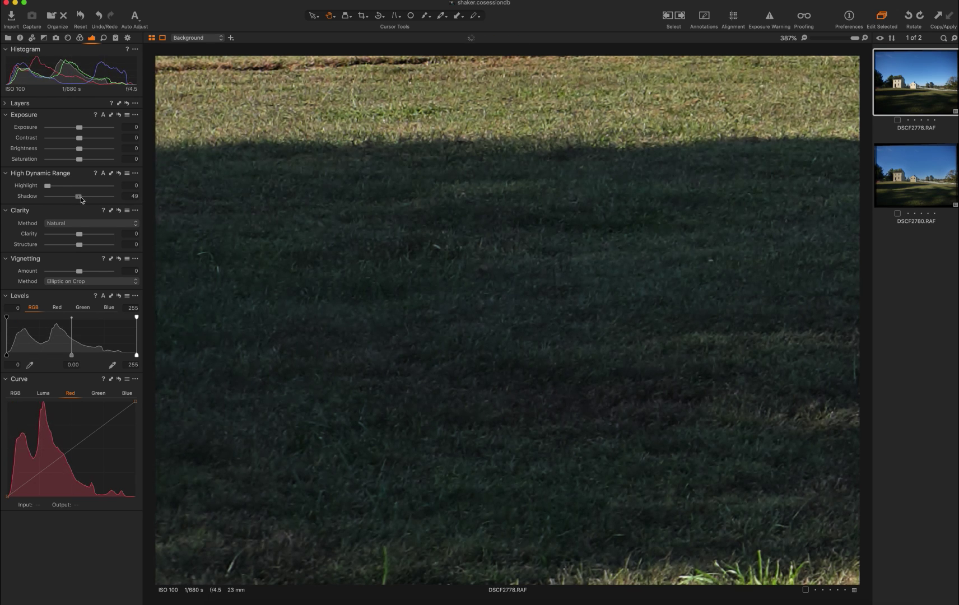
left_click(900, 195)
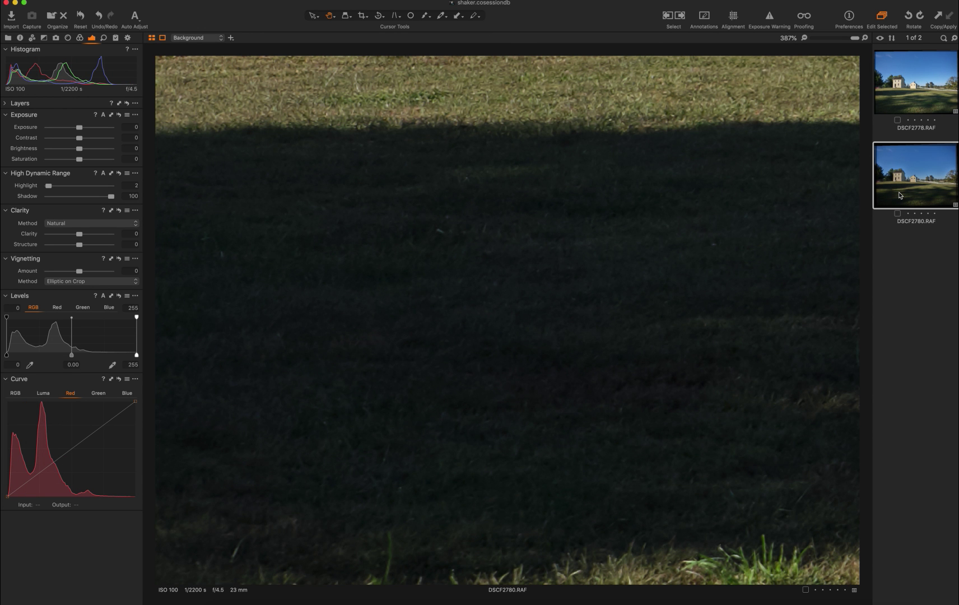
left_click(914, 103)
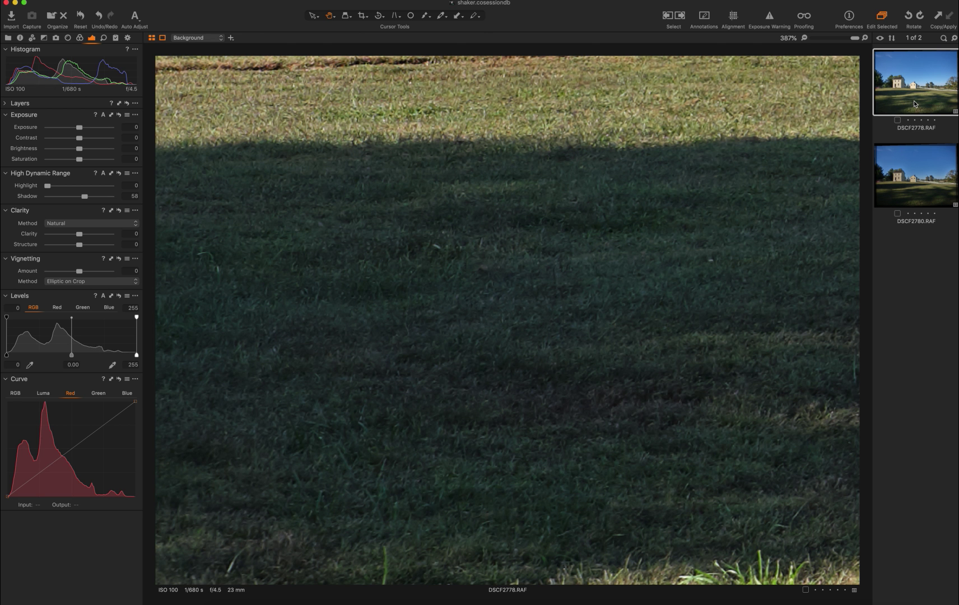
left_click(914, 174)
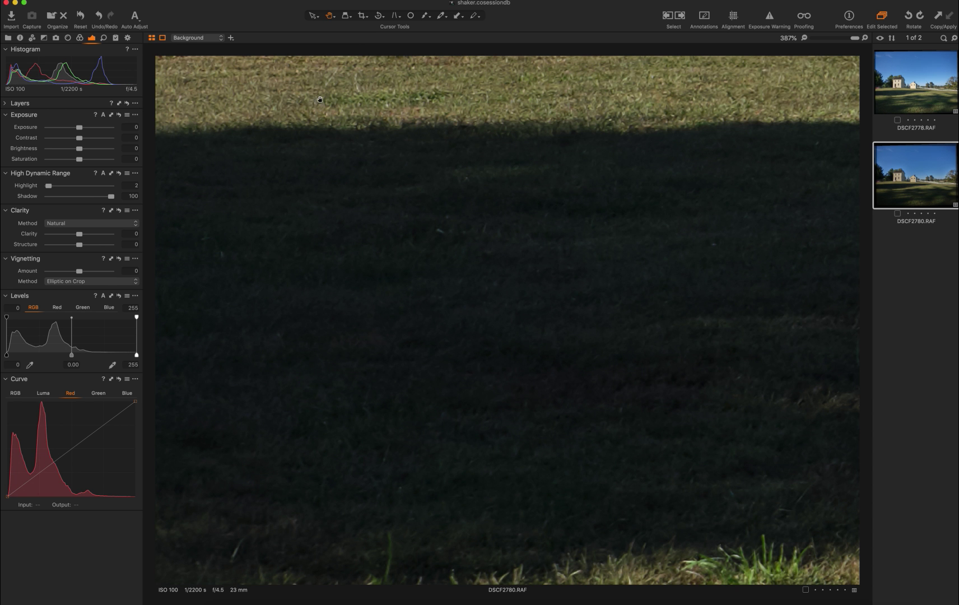
left_click(60, 196)
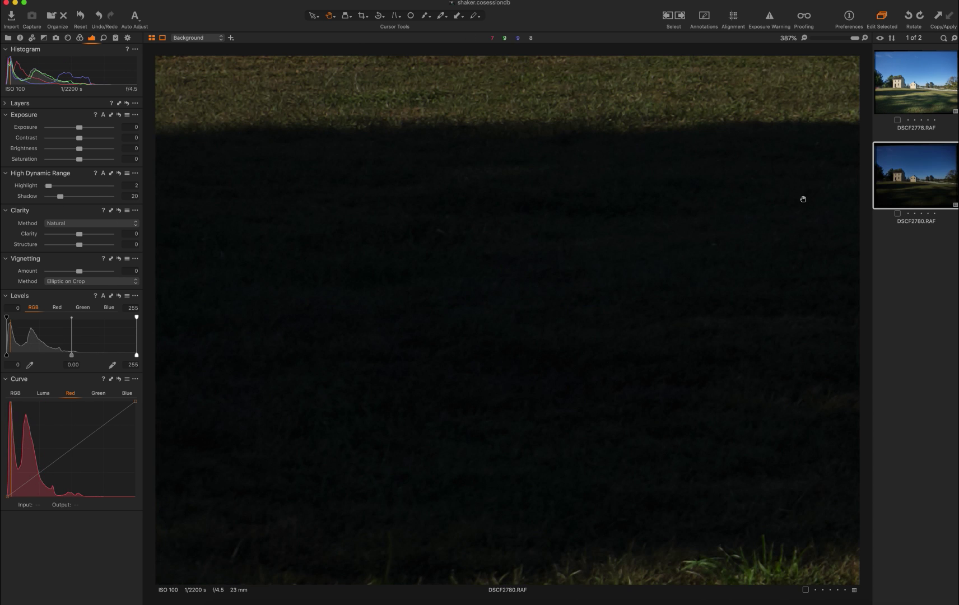
left_click(928, 98)
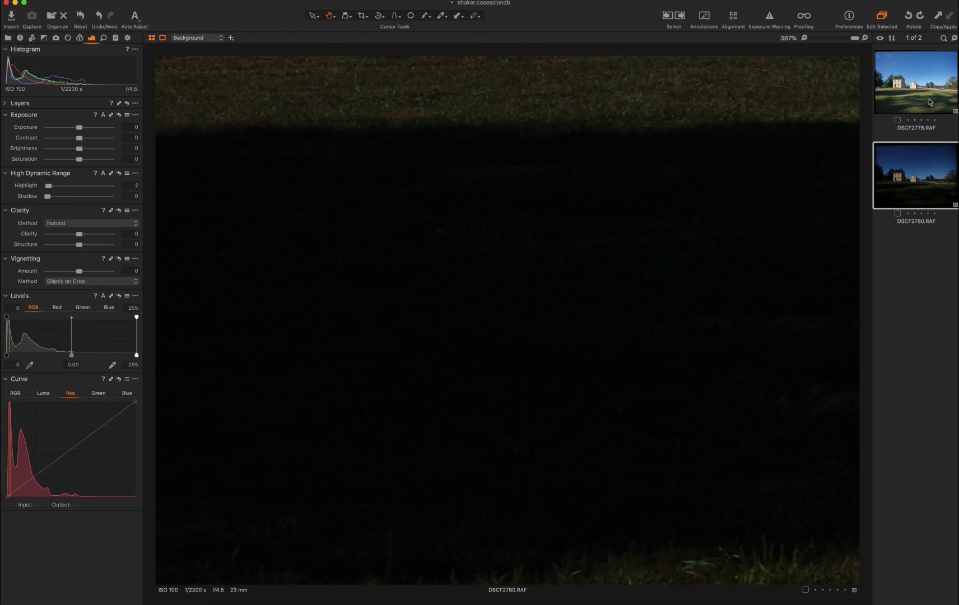
left_click_drag(84, 197, 111, 196)
left_click(829, 38)
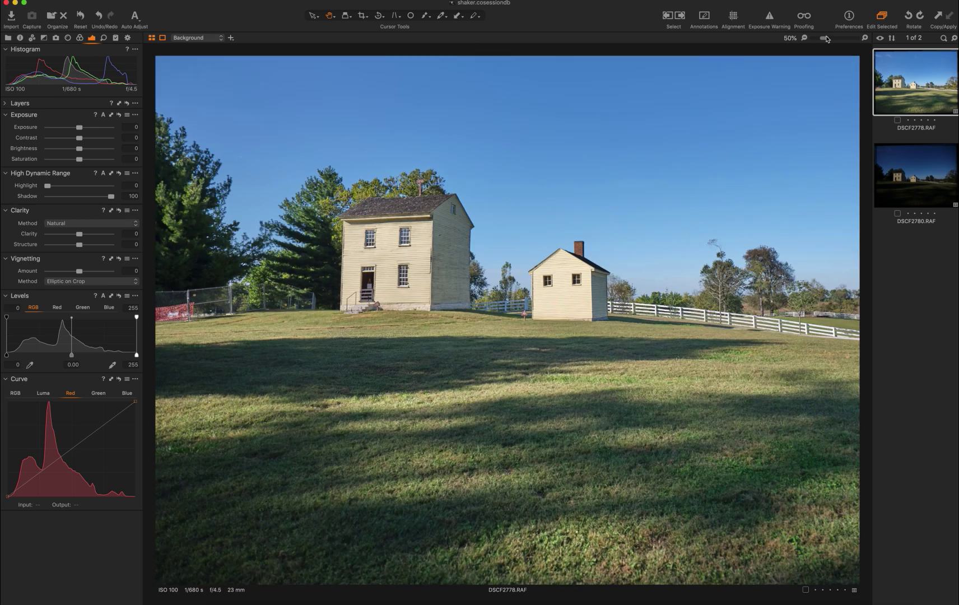
left_click(760, 181)
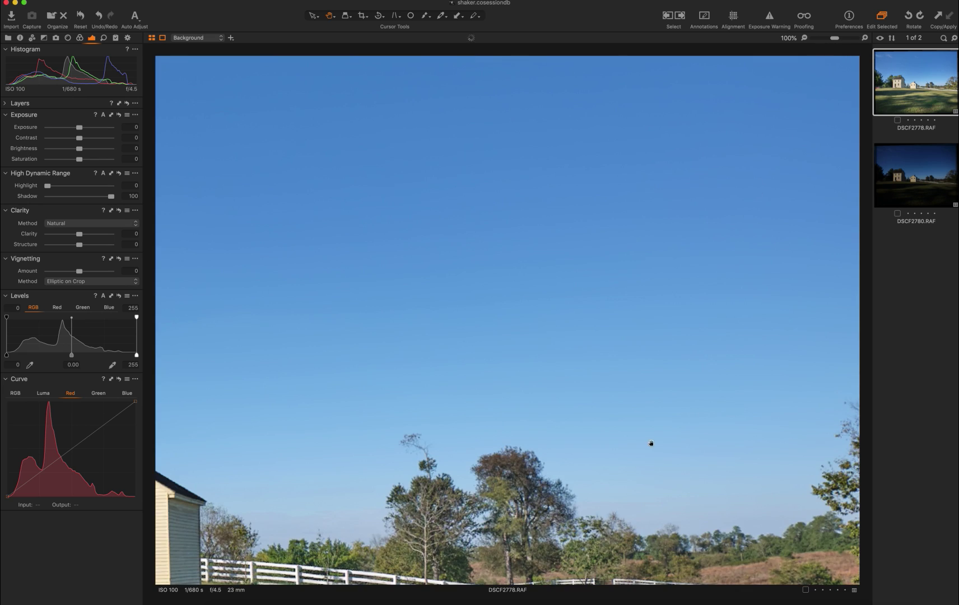
left_click_drag(496, 488, 795, 236)
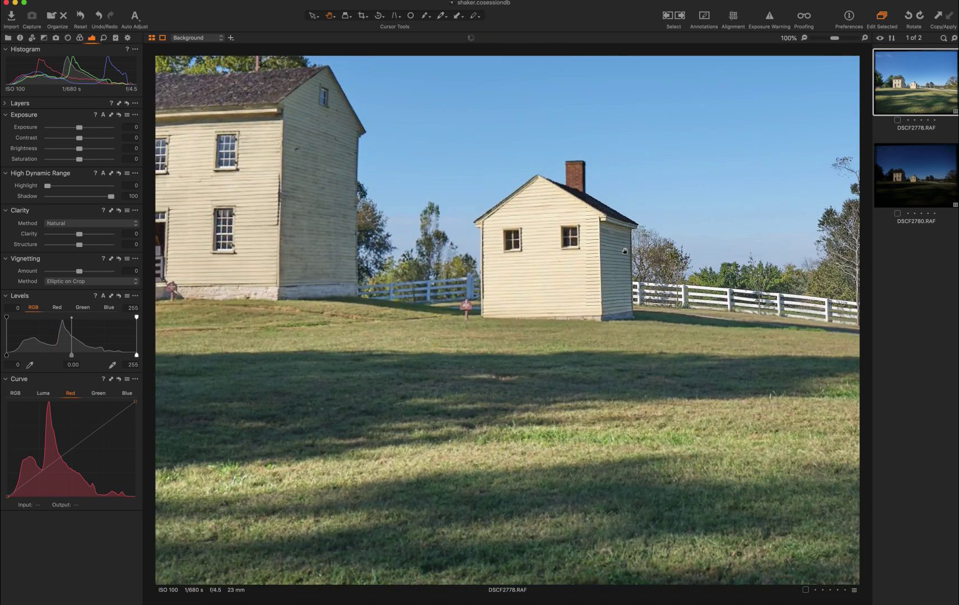
key("super+0")
left_click(915, 186)
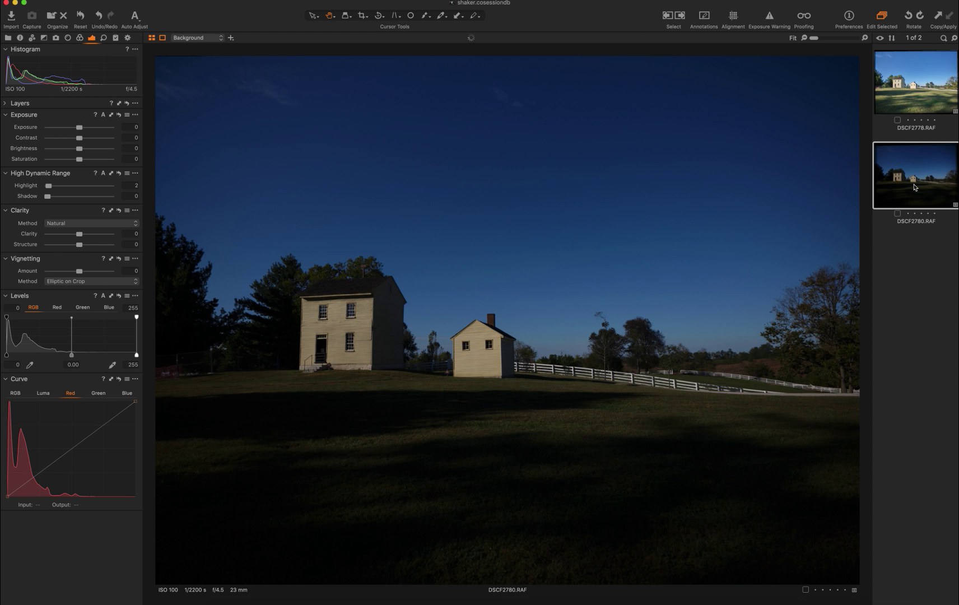
left_click(912, 88)
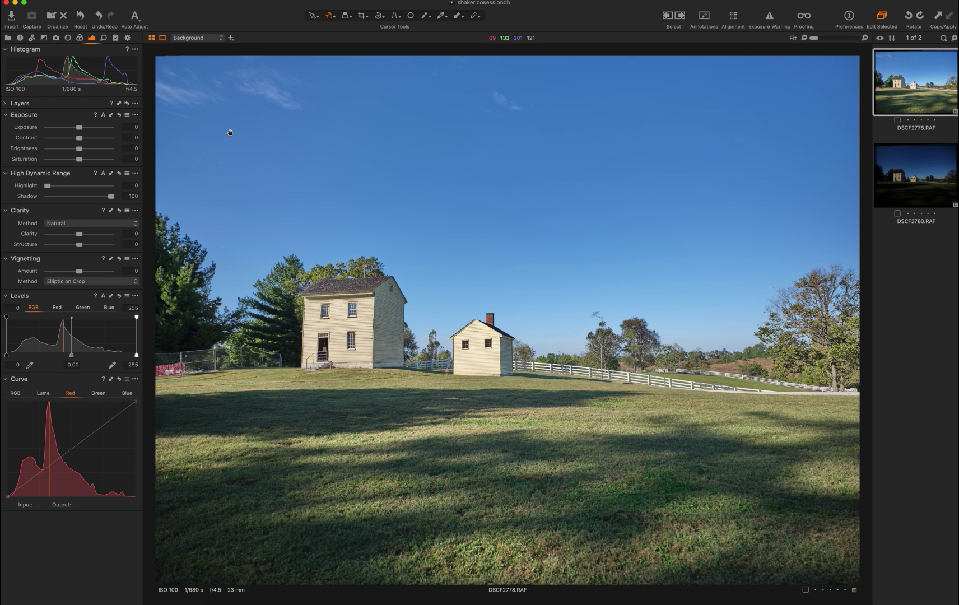
Darken DSCF2778 to Exposure -2.34 and crop it tightly around the two houses.
left_click_drag(79, 127, 61, 128)
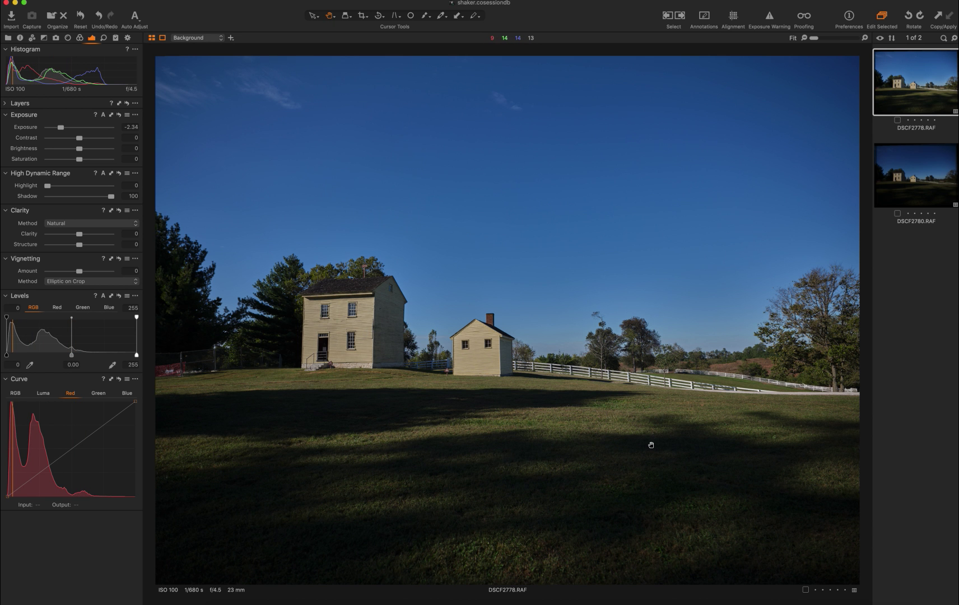
left_click(361, 16)
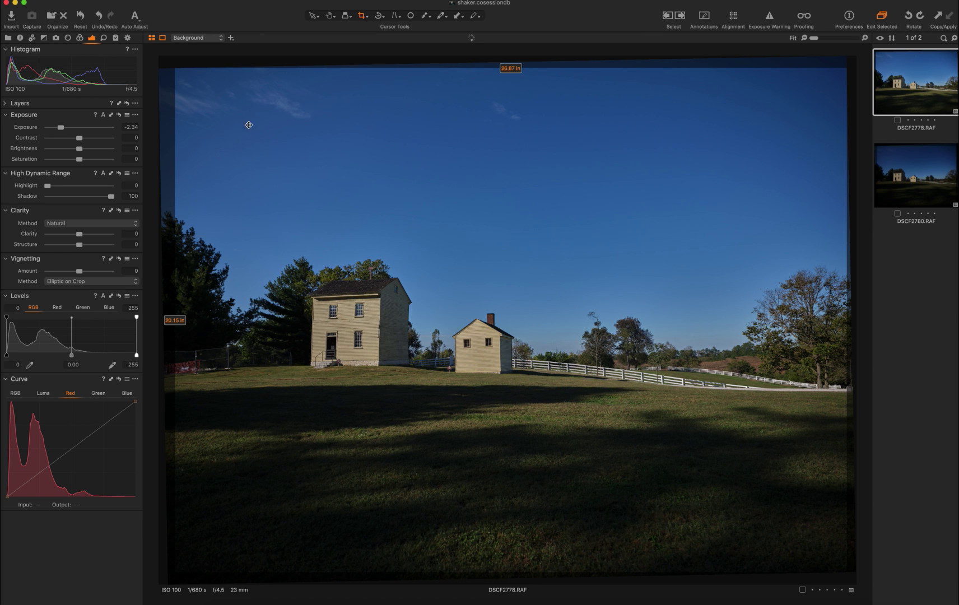
left_click_drag(174, 68, 390, 218)
left_click_drag(534, 366, 401, 262)
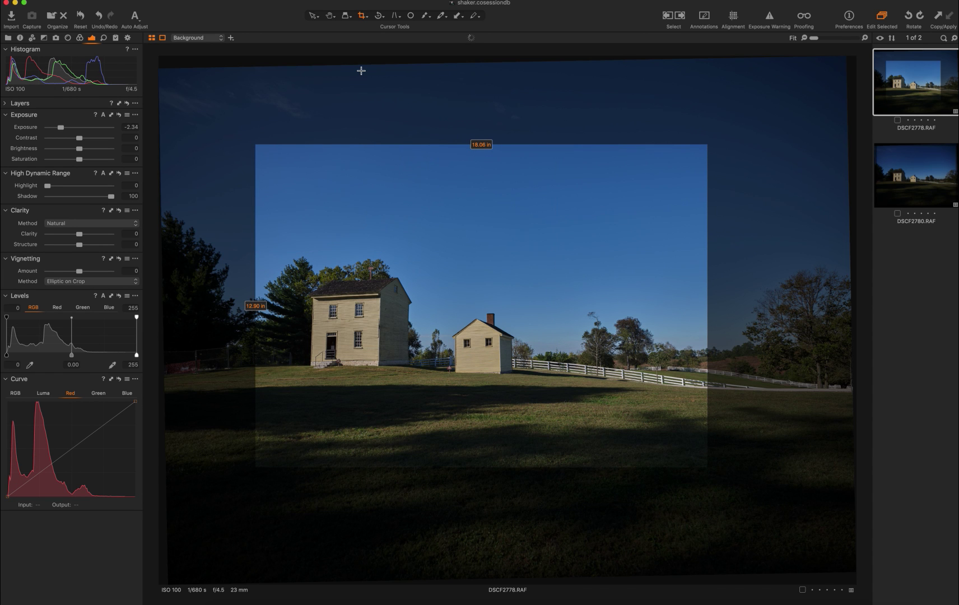
Apply the crop and grade it with Clarity 49, Saturation 29, Contrast 13 and Highlight 19.
left_click(329, 15)
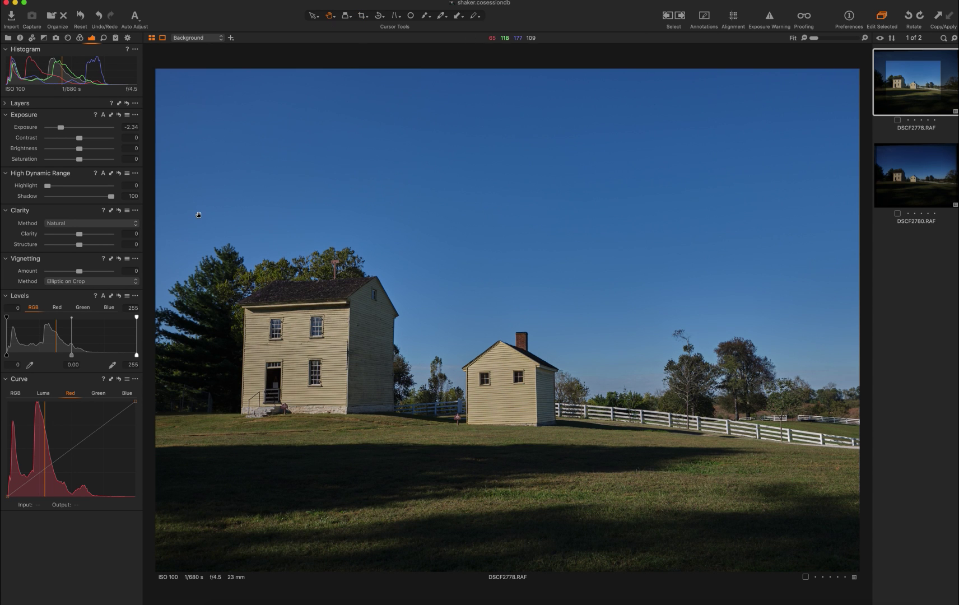
left_click_drag(79, 235, 95, 234)
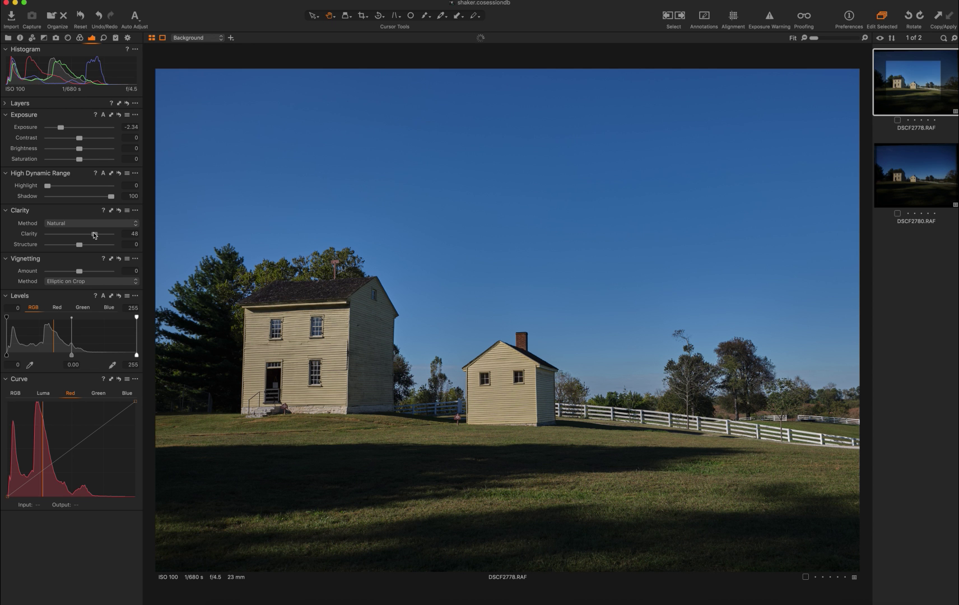
left_click_drag(80, 160, 89, 159)
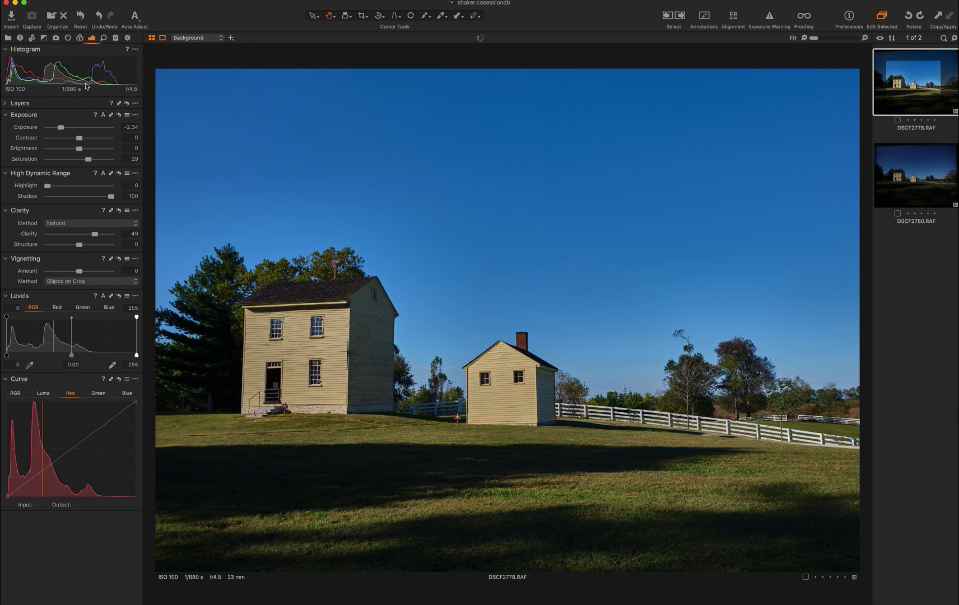
mouse_move(78, 137)
left_mouse_down()
mouse_move(88, 137)
mouse_move(73, 148)
left_mouse_up()
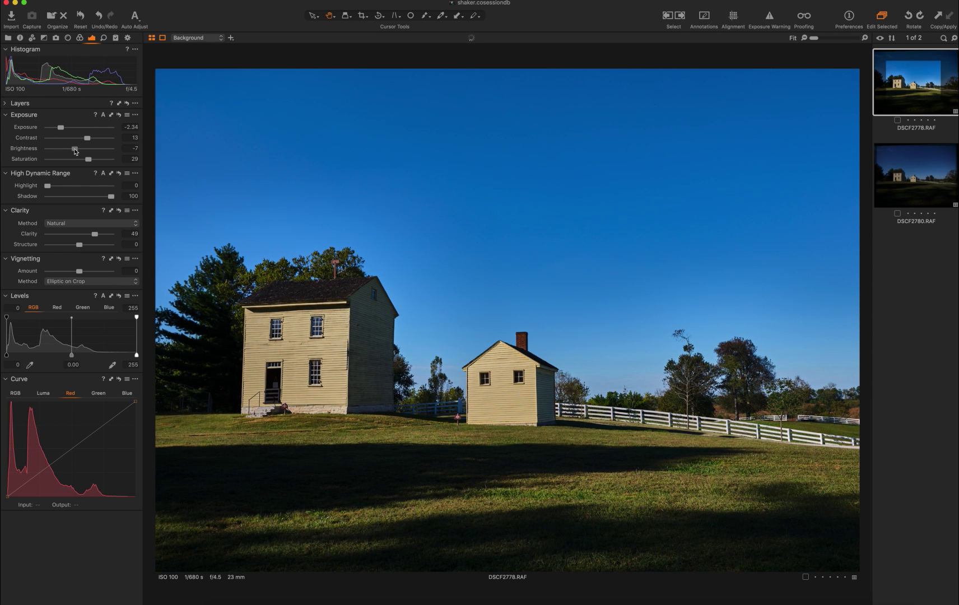
left_click_drag(51, 185, 84, 197)
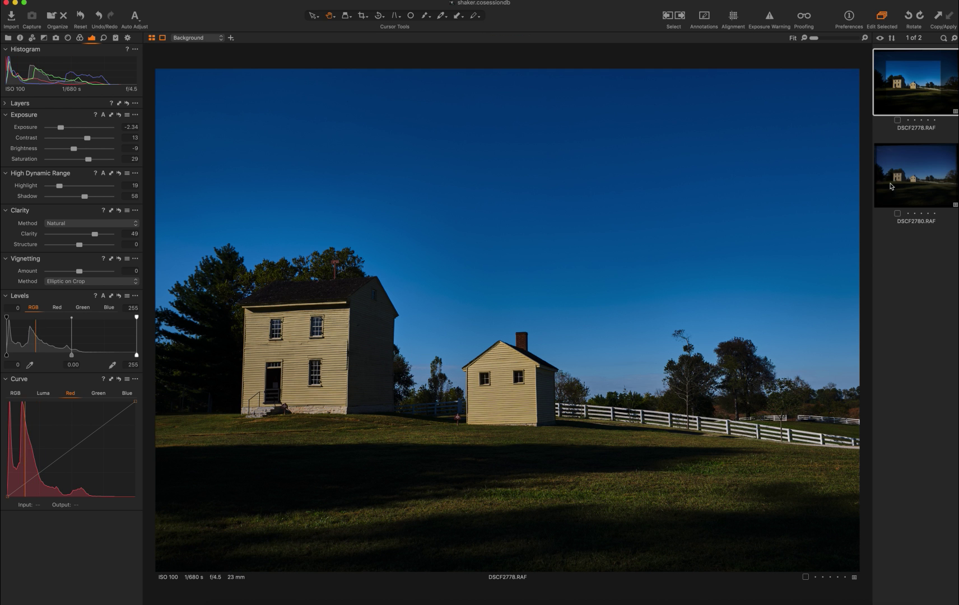
left_click(912, 186)
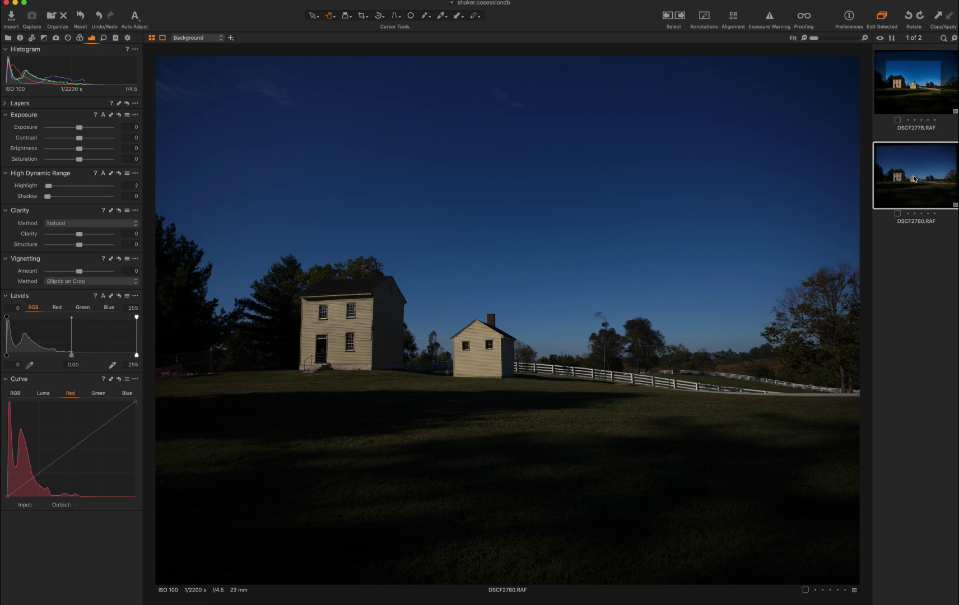
left_click(917, 82)
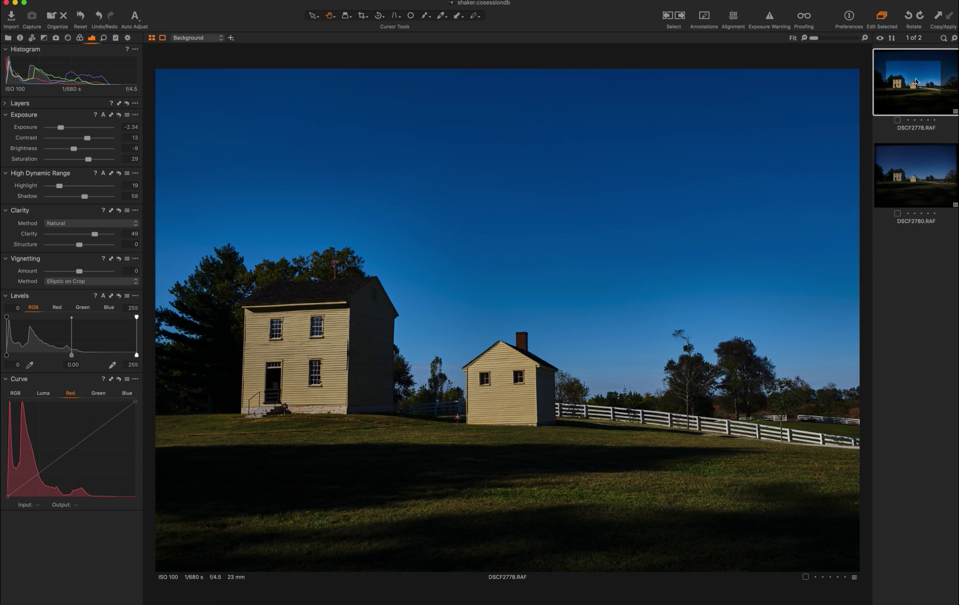
left_click(919, 183)
left_click(917, 88)
Switch the viewer to the unedited dark DSCF2780.RAF frame for comparison.
left_click(917, 169)
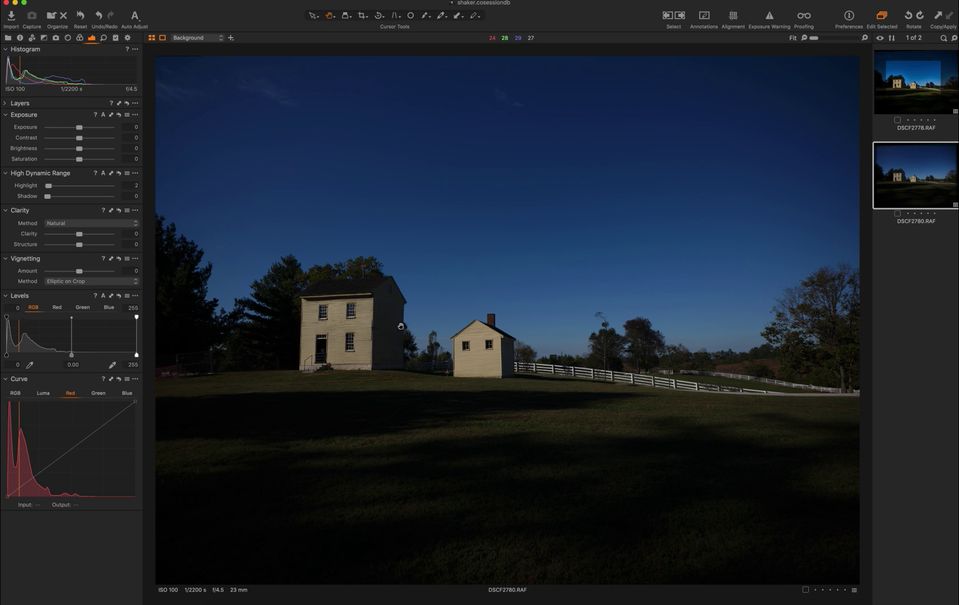